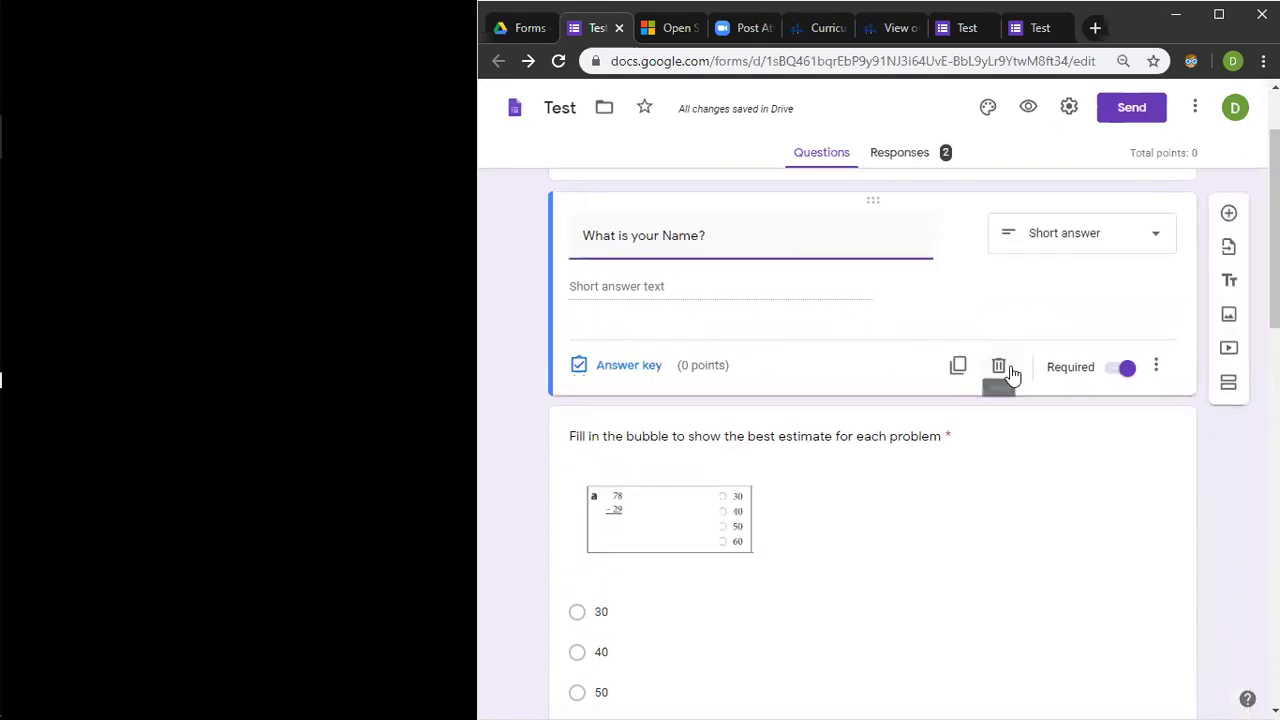
- Add response validation to the name question, with the rule set to Text and Contains
click(1157, 368)
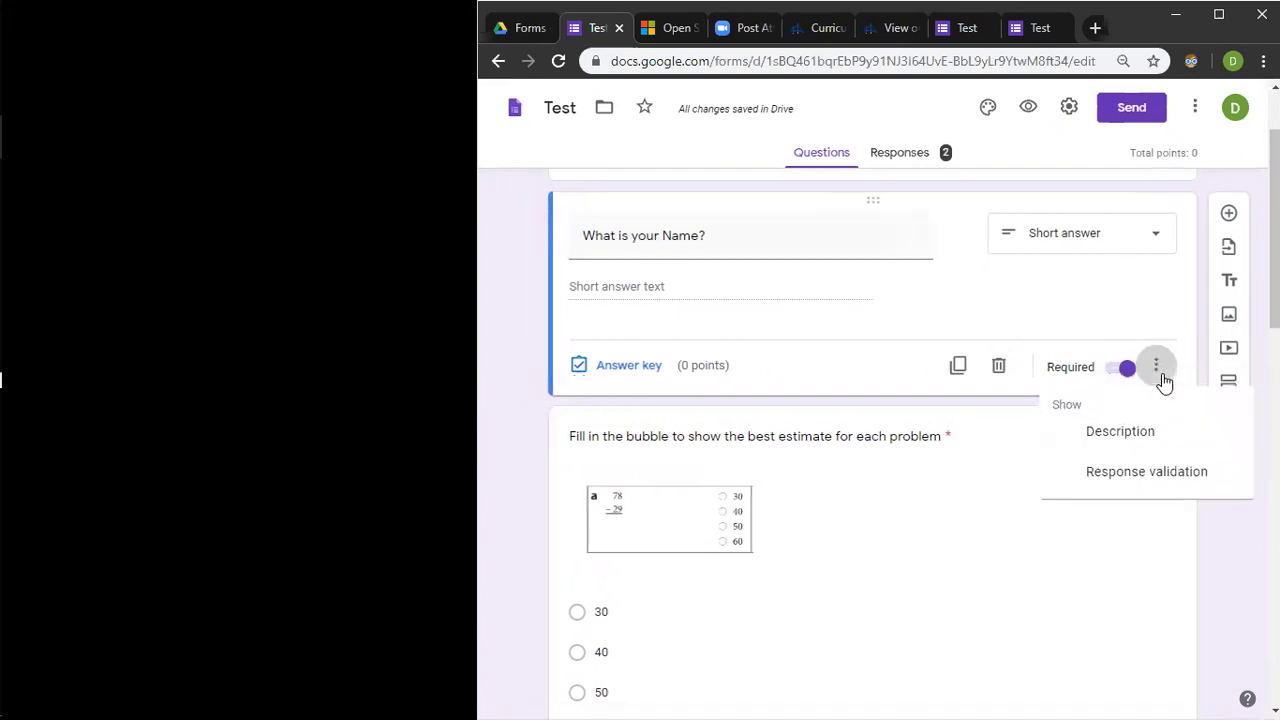
click(1134, 474)
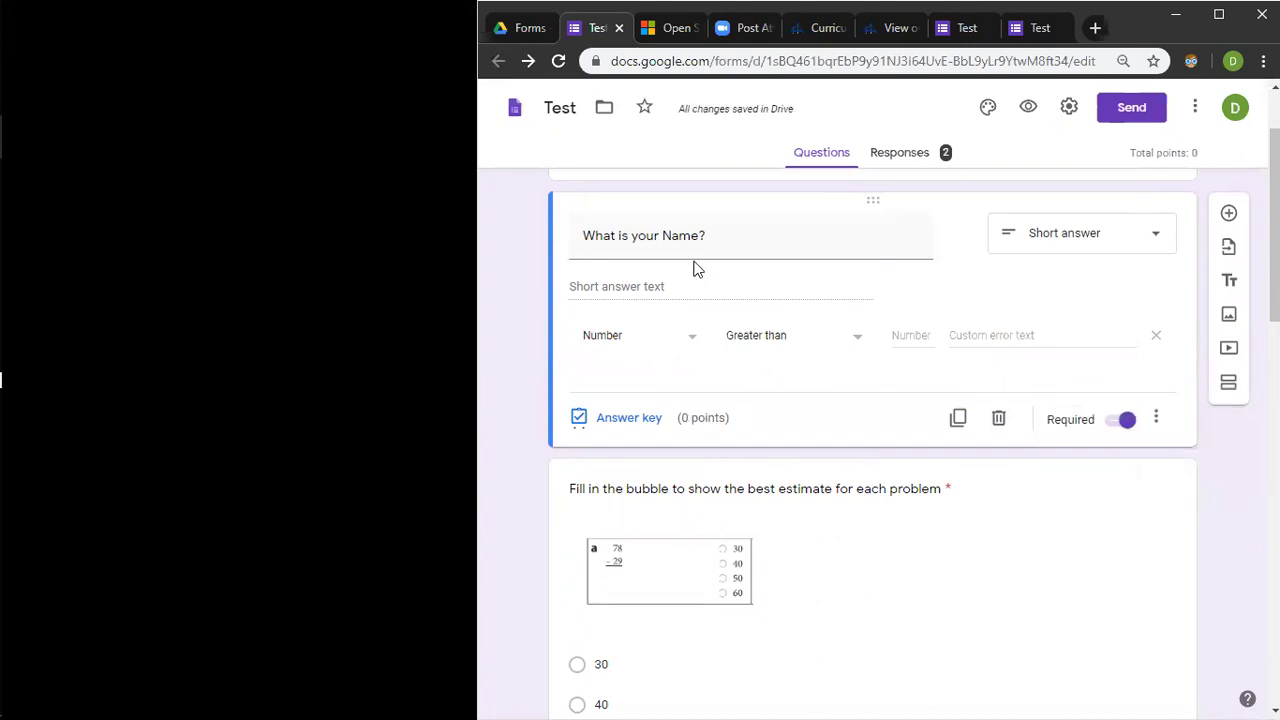
click(666, 343)
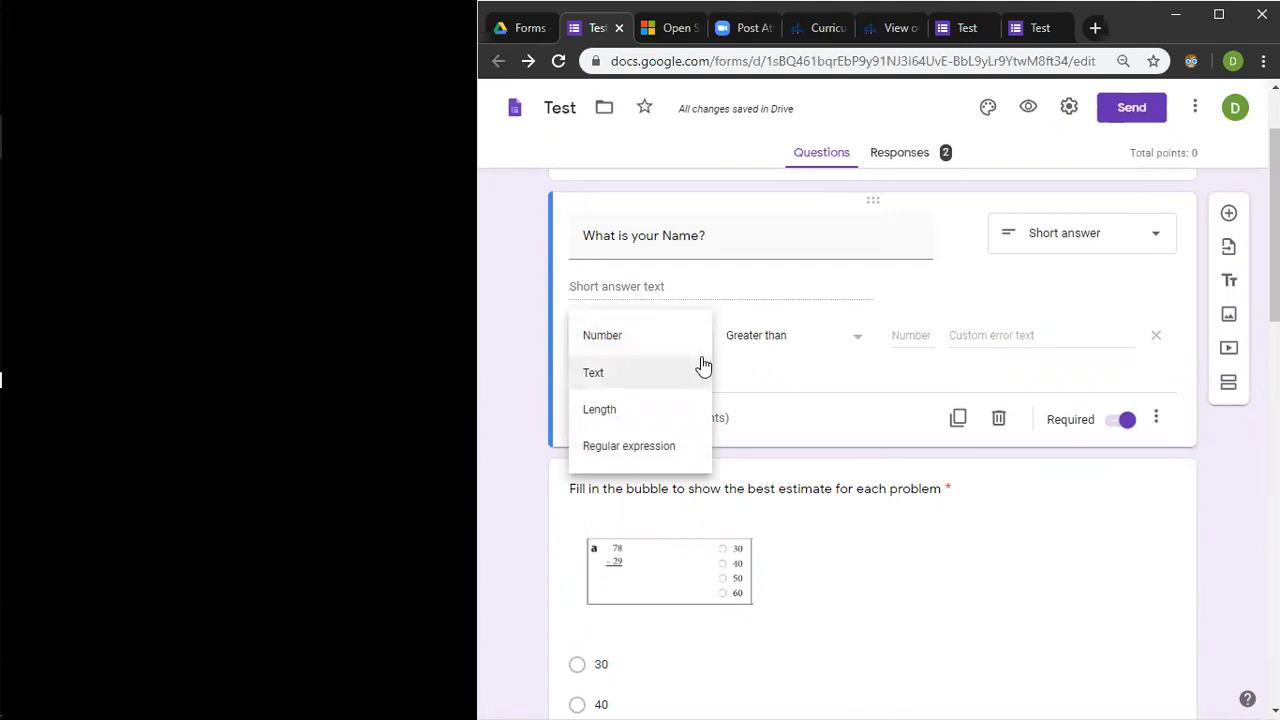
click(673, 373)
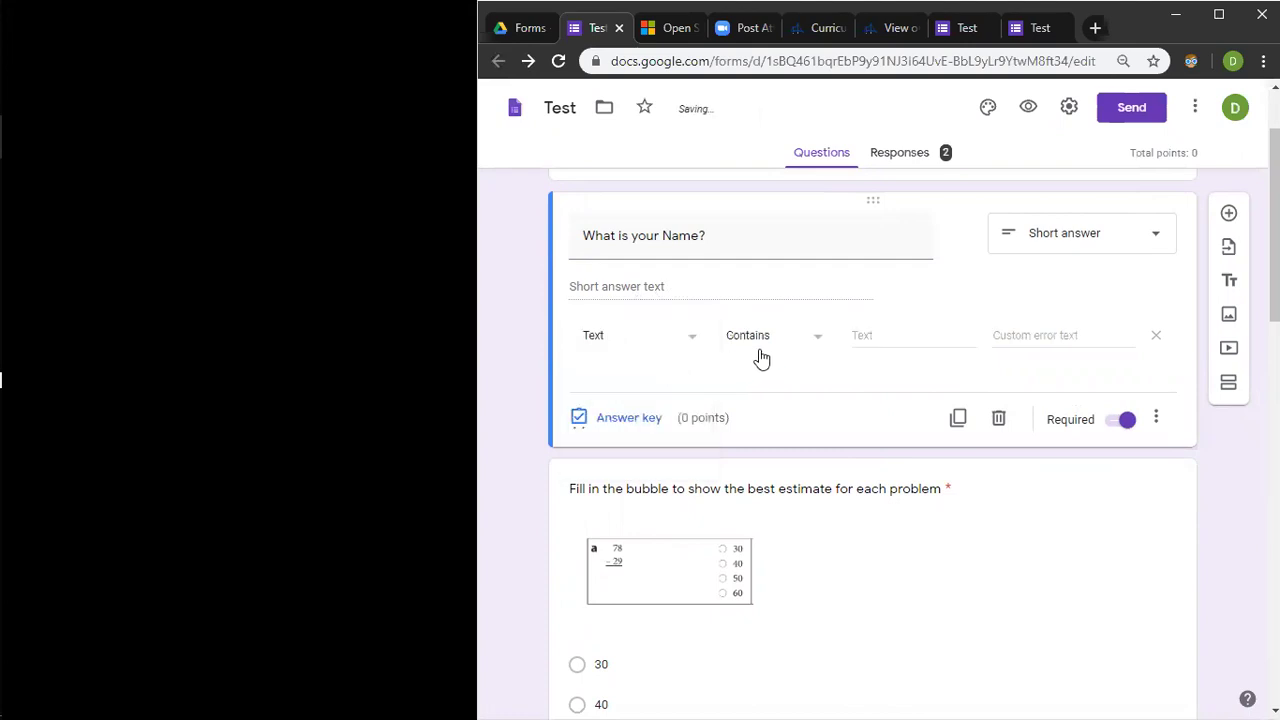
click(756, 350)
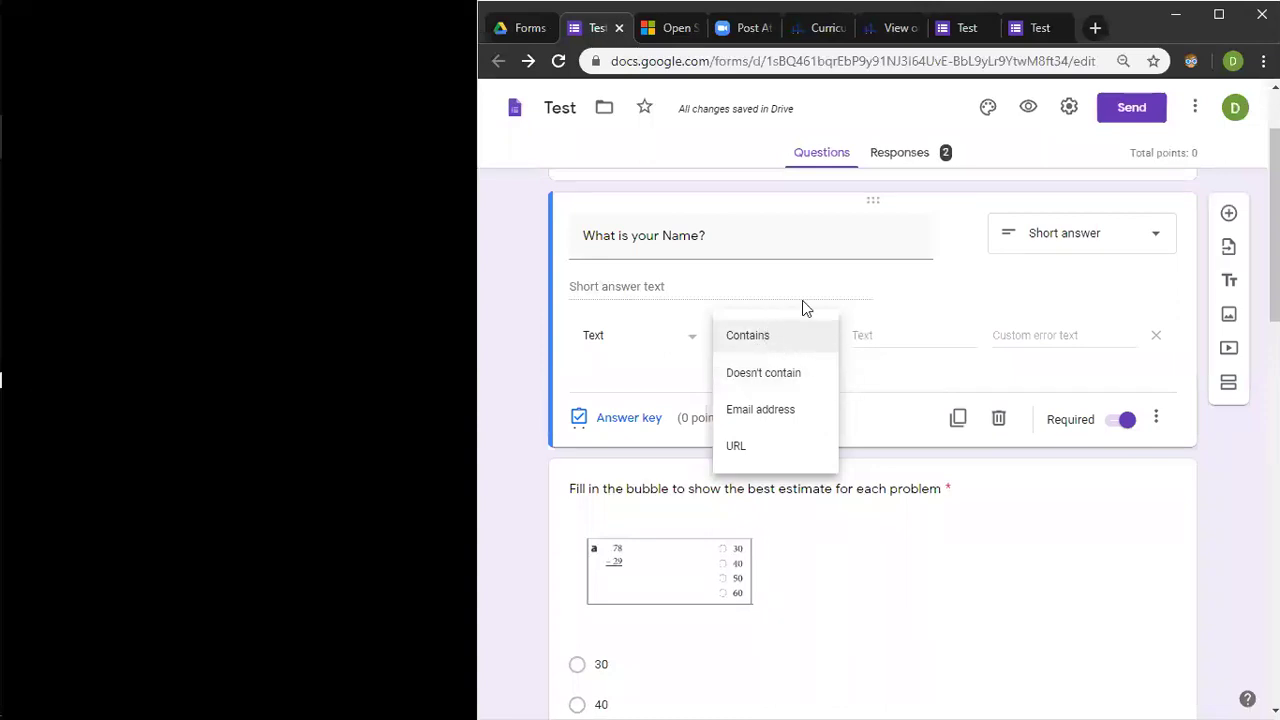
click(848, 311)
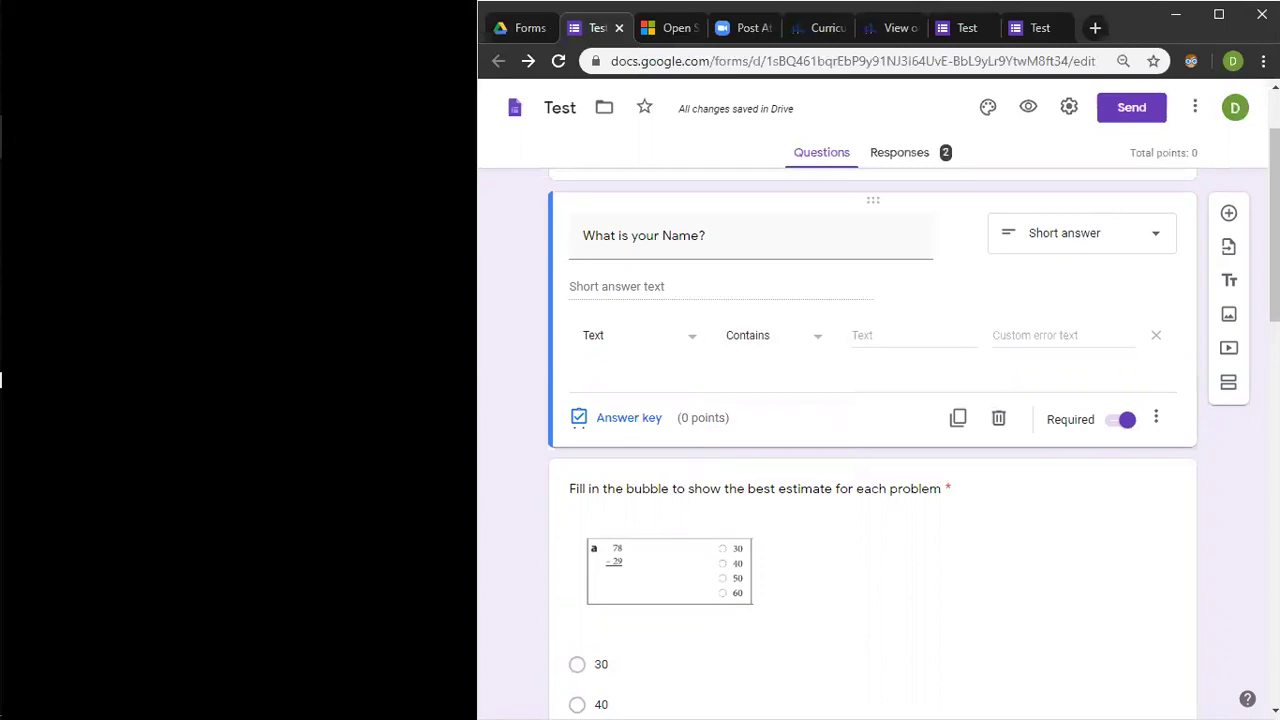
- Check which extra options are available for the 78 − 29 estimate question
scroll(914, 424, down, 1)
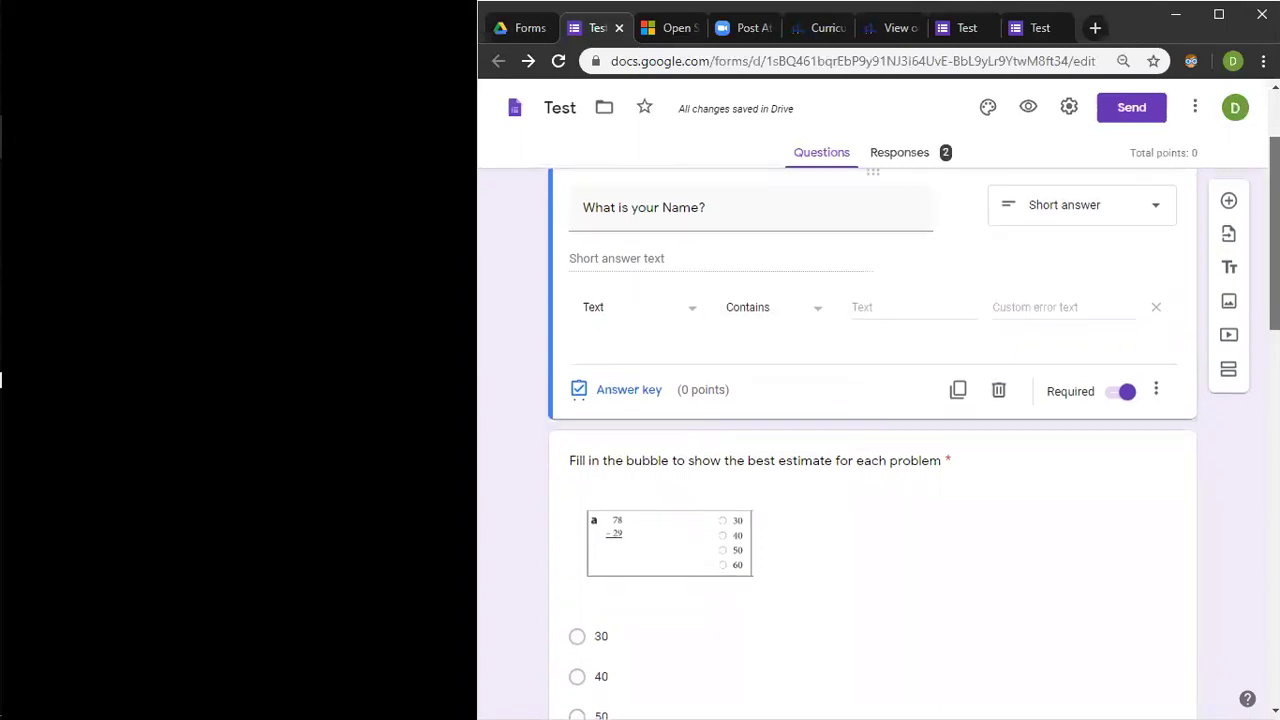
scroll(872, 440, down, 2)
scroll(872, 440, up, 3)
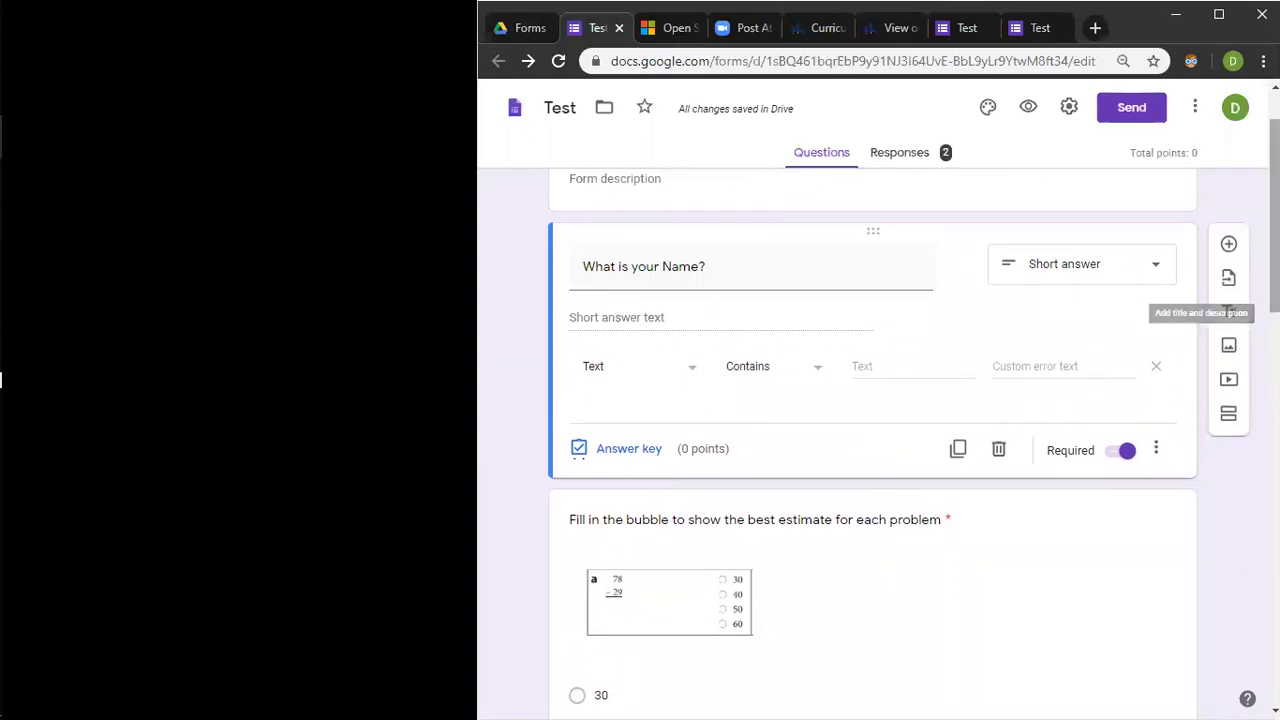
scroll(1222, 290, down, 1)
scroll(1215, 378, down, 3)
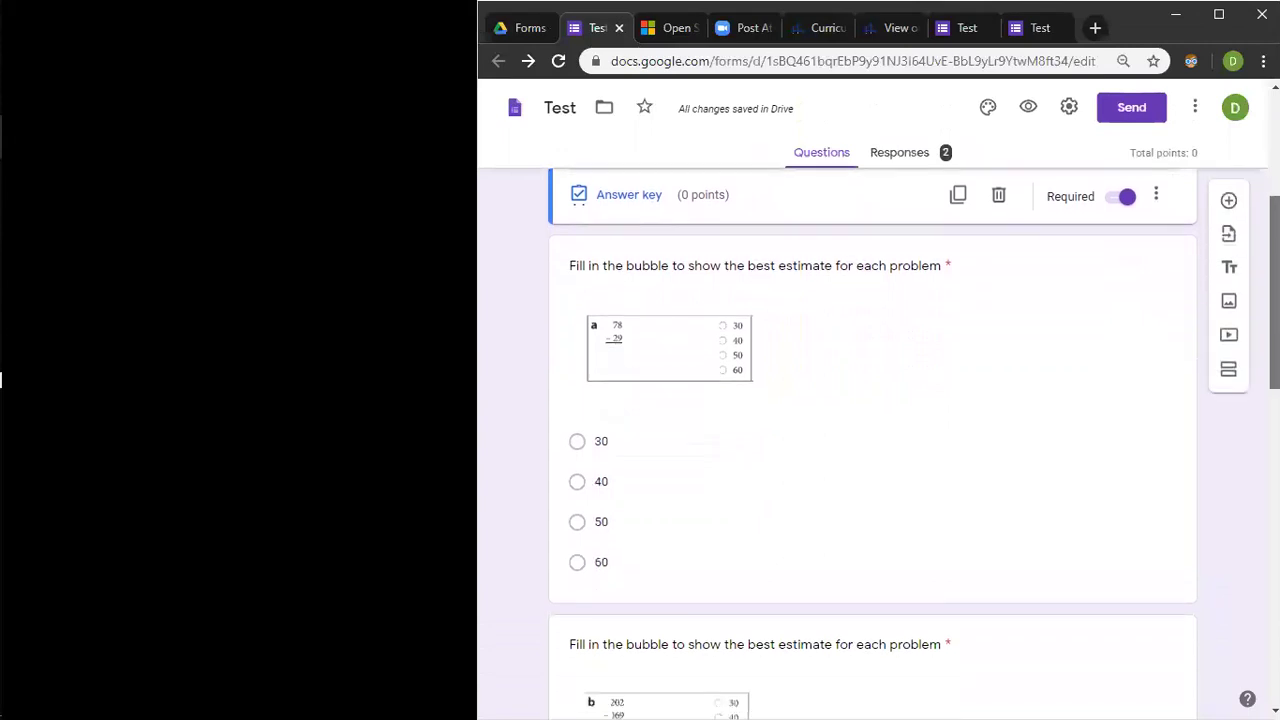
click(1132, 530)
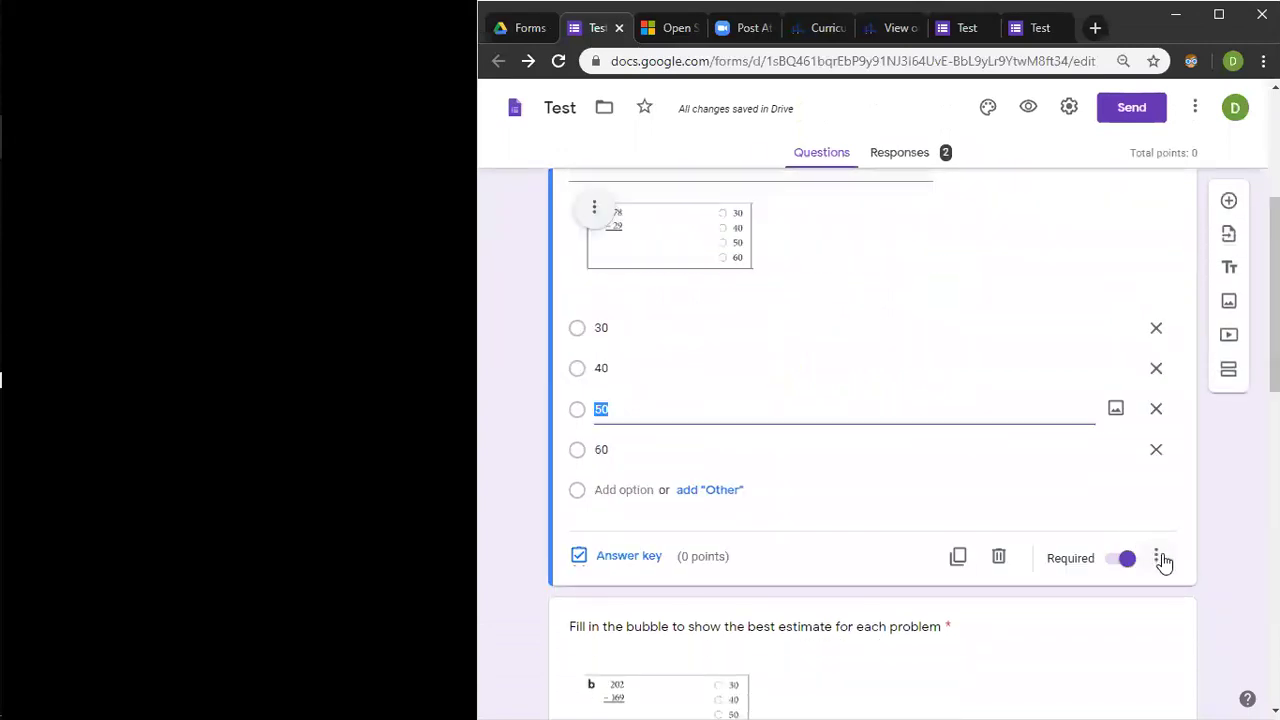
click(1159, 560)
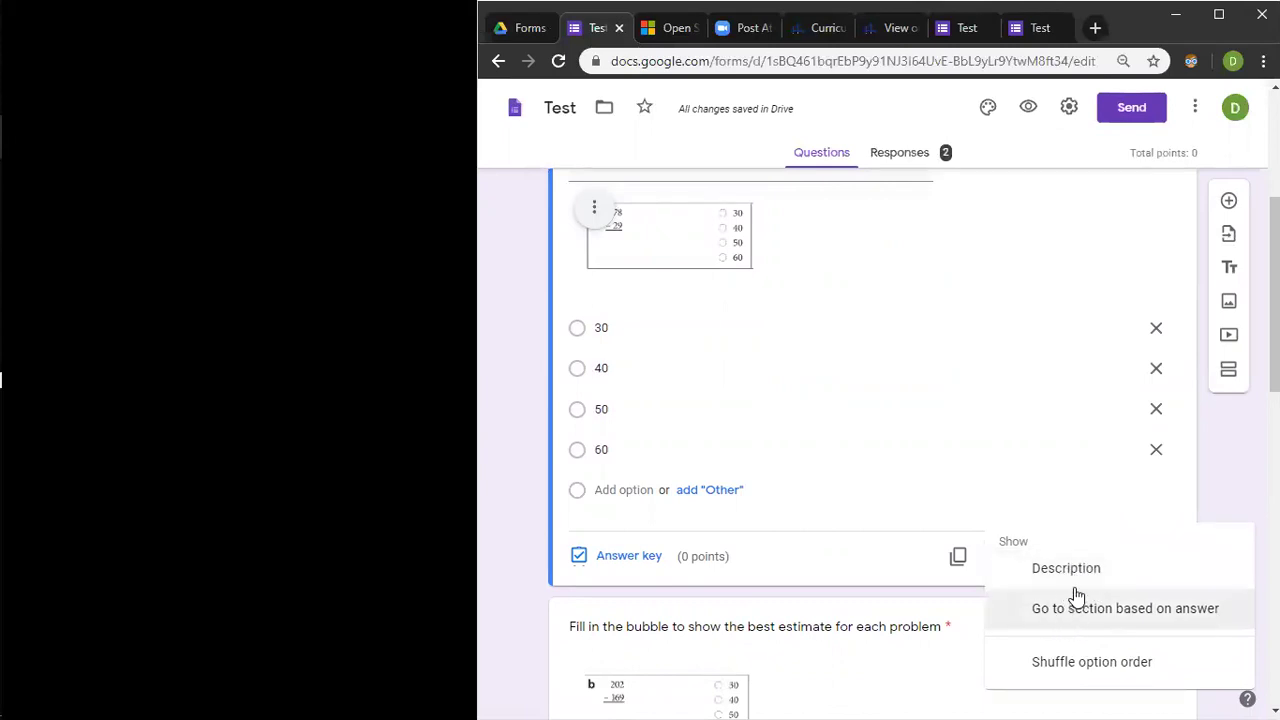
click(849, 544)
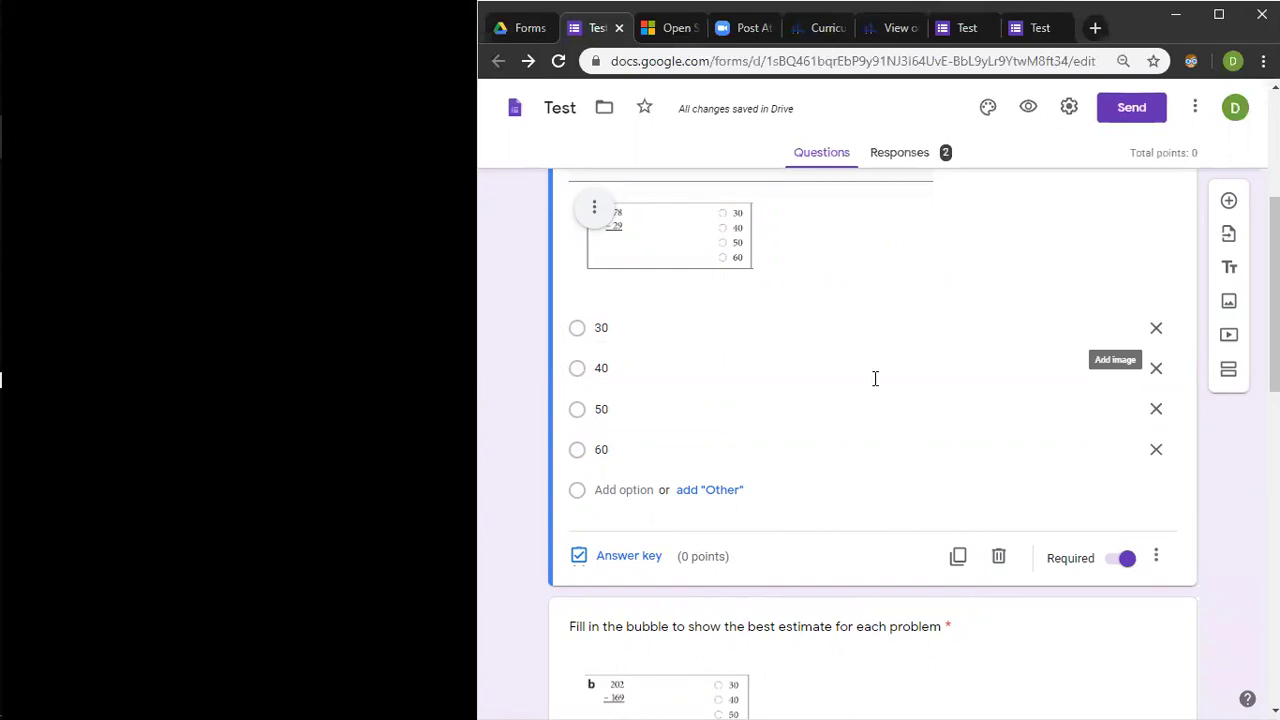
- In the answer key of the 78 − 29 estimate question, set 1 point and mark 50 as correct
click(622, 558)
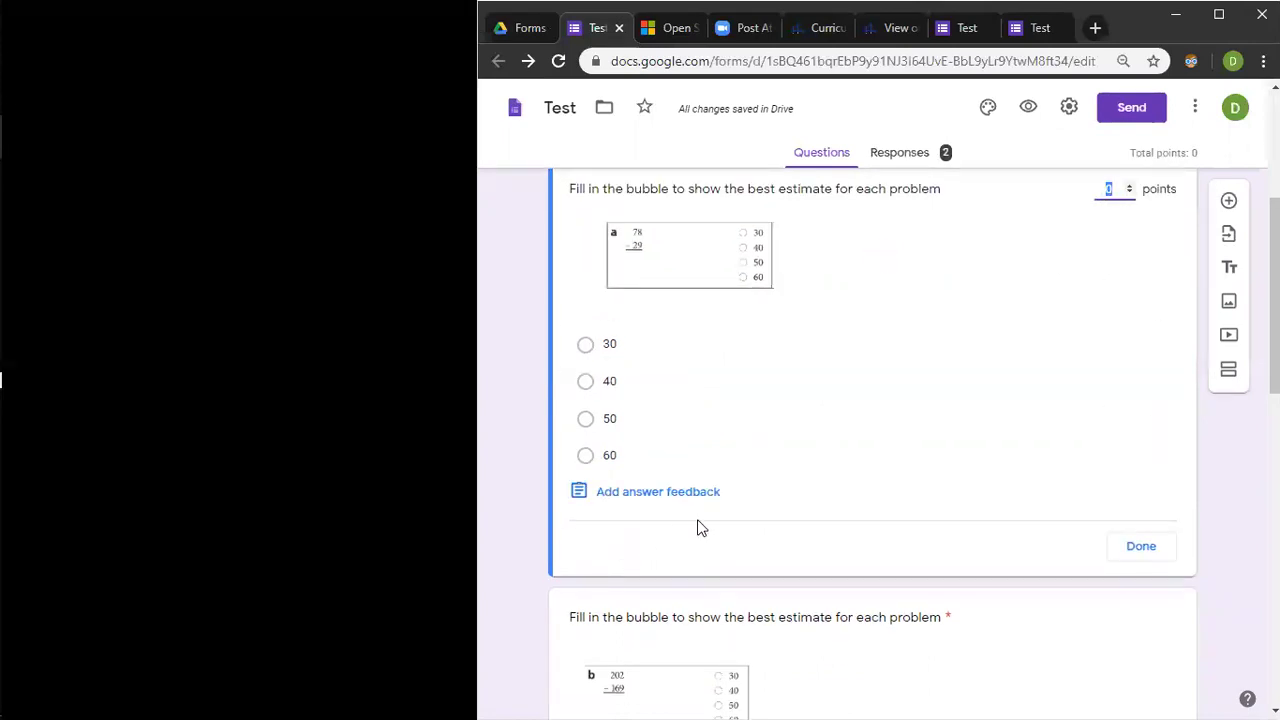
drag(1275, 320, 1275, 286)
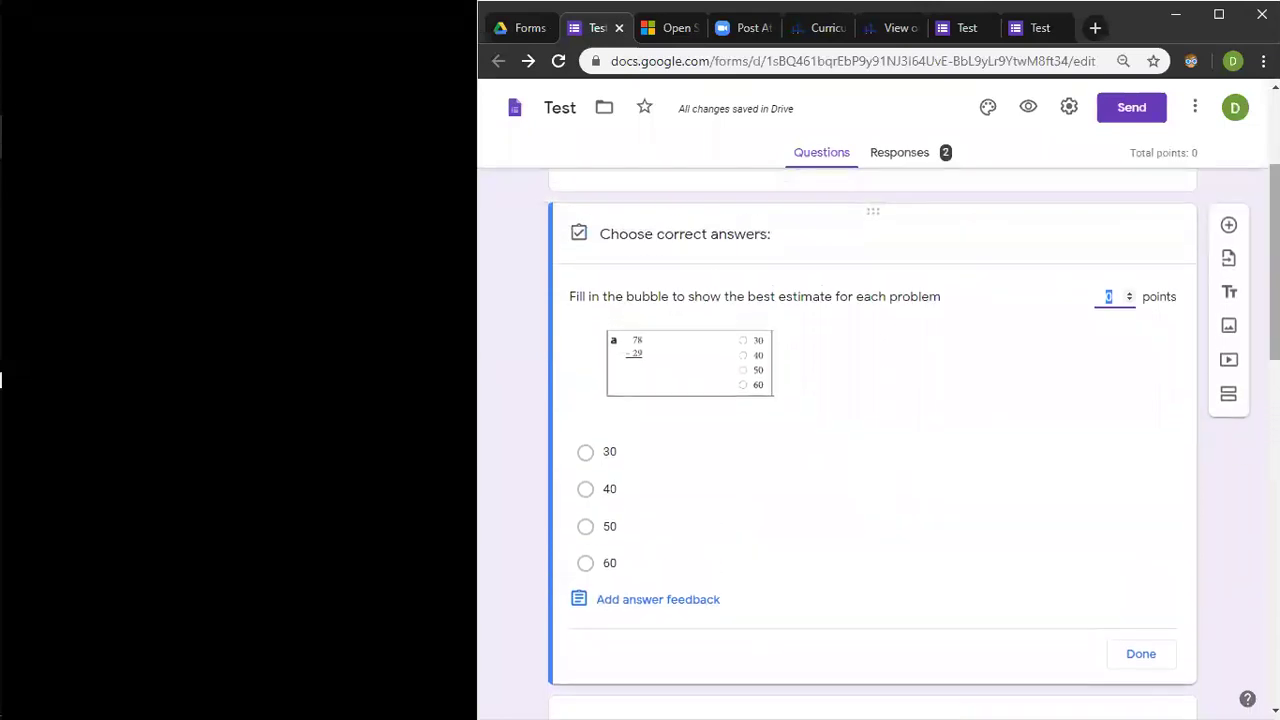
click(1130, 293)
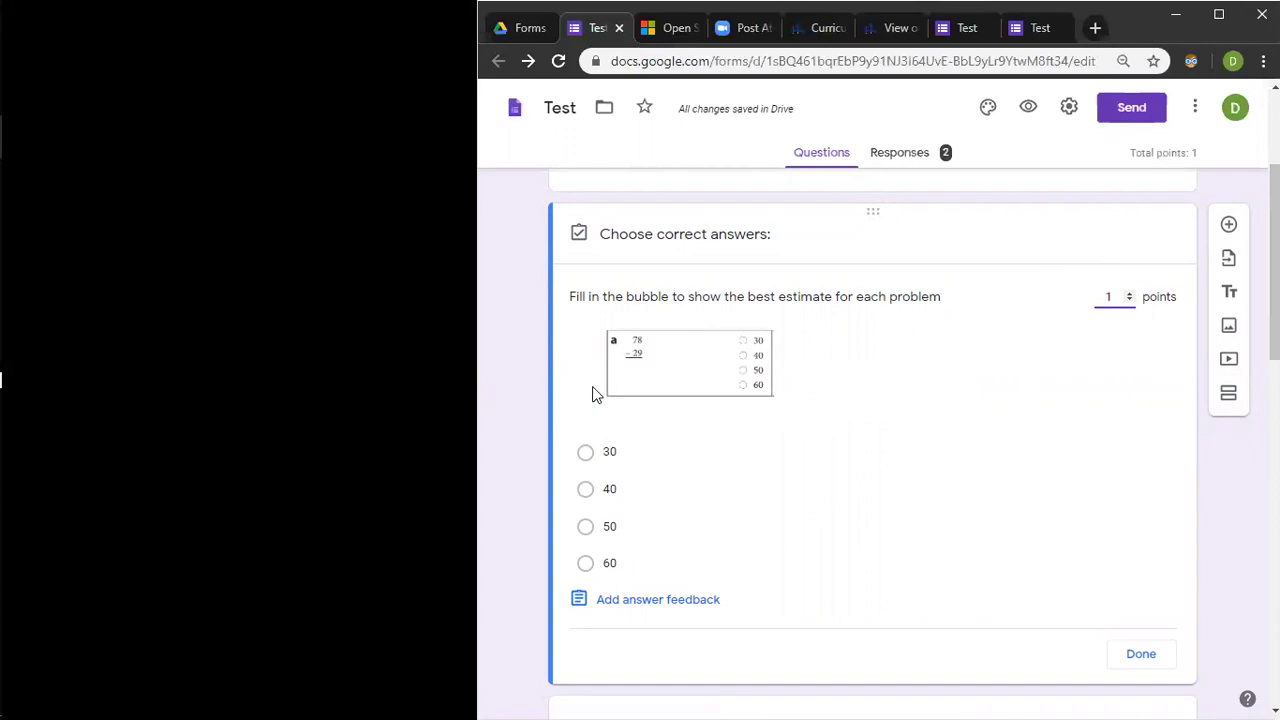
click(585, 527)
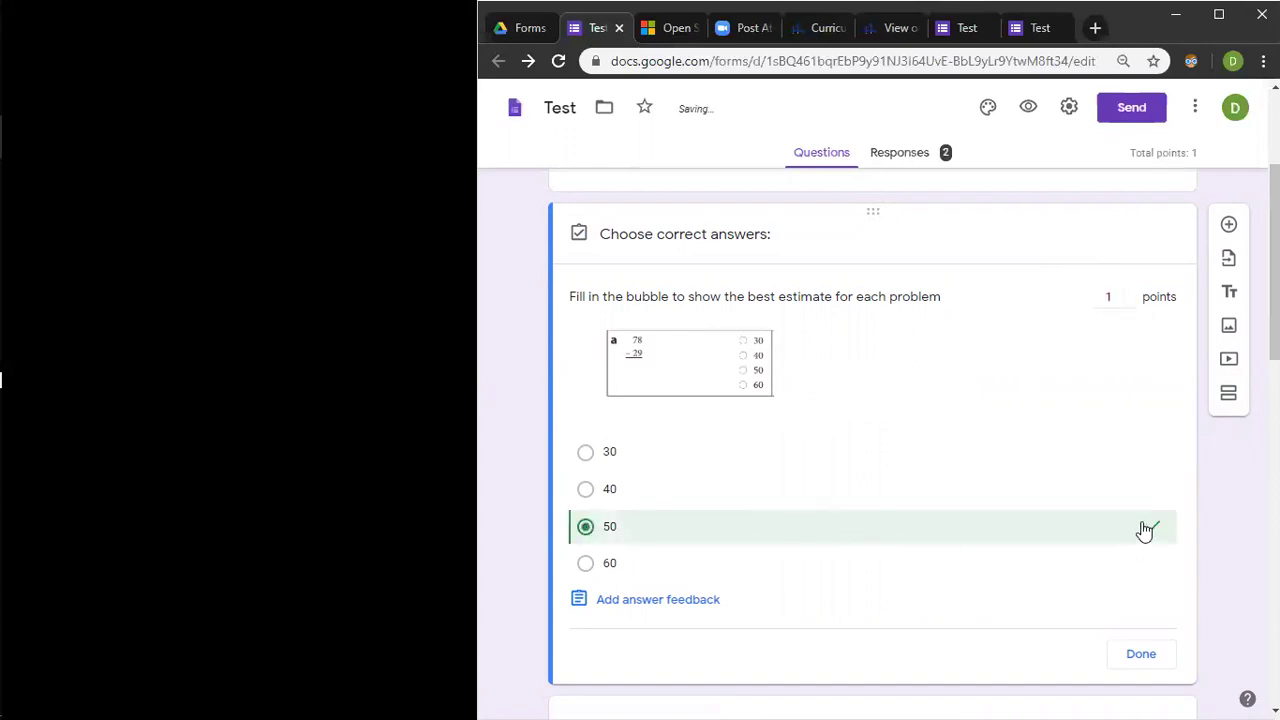
- Try marking 40 and 30 as additional correct answers to the 78 − 29 question, and clear both marks
click(835, 500)
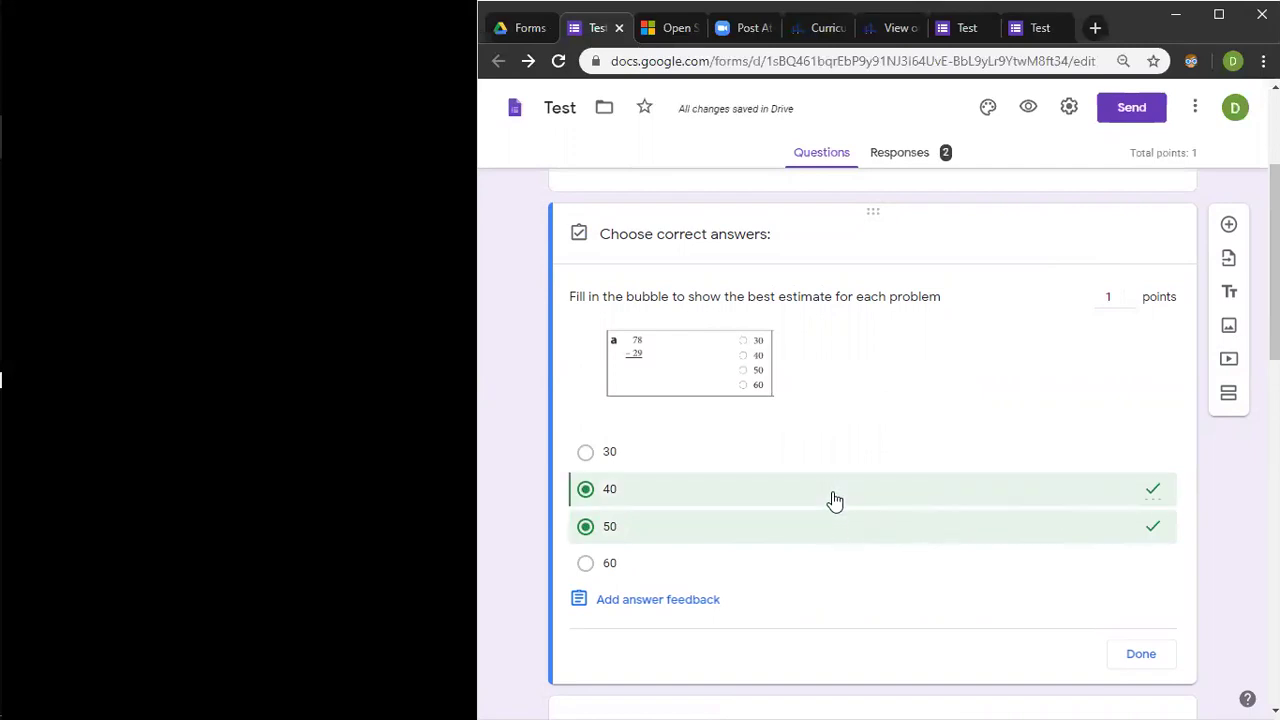
click(787, 456)
click(777, 489)
click(771, 464)
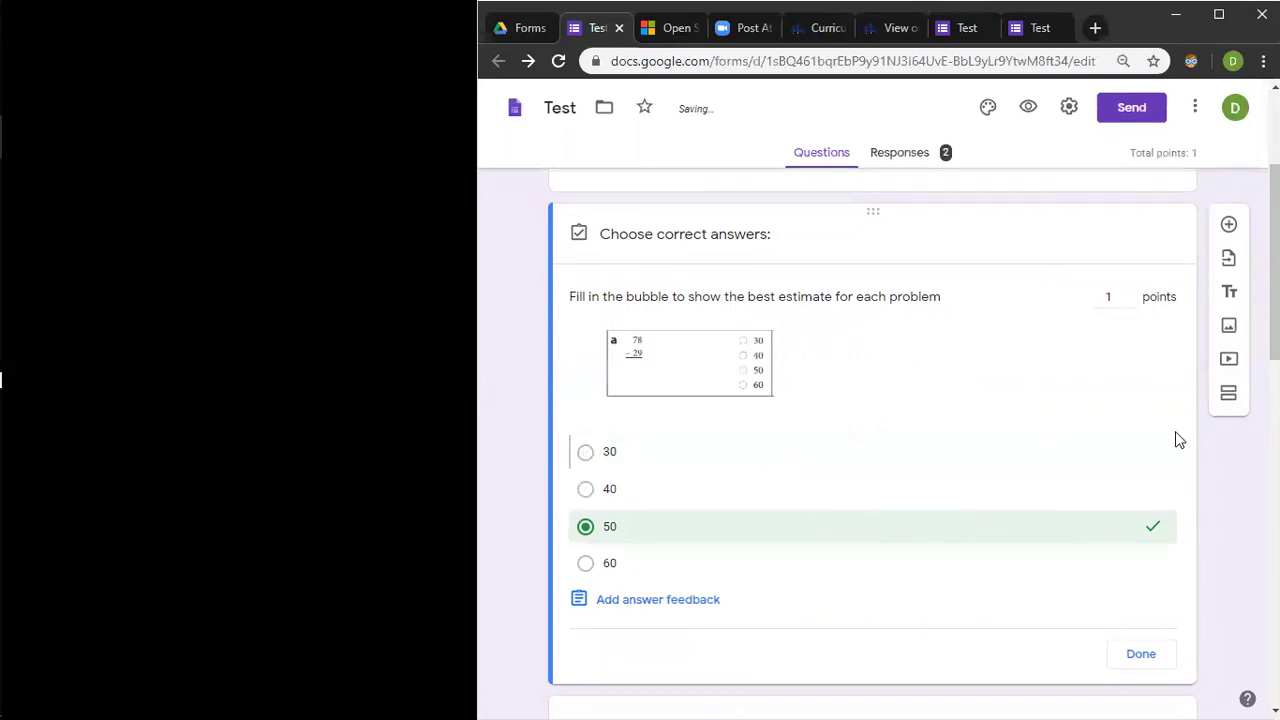
- Finish editing the answer key of the 78 − 29 estimate question
scroll(1136, 558, down, 2)
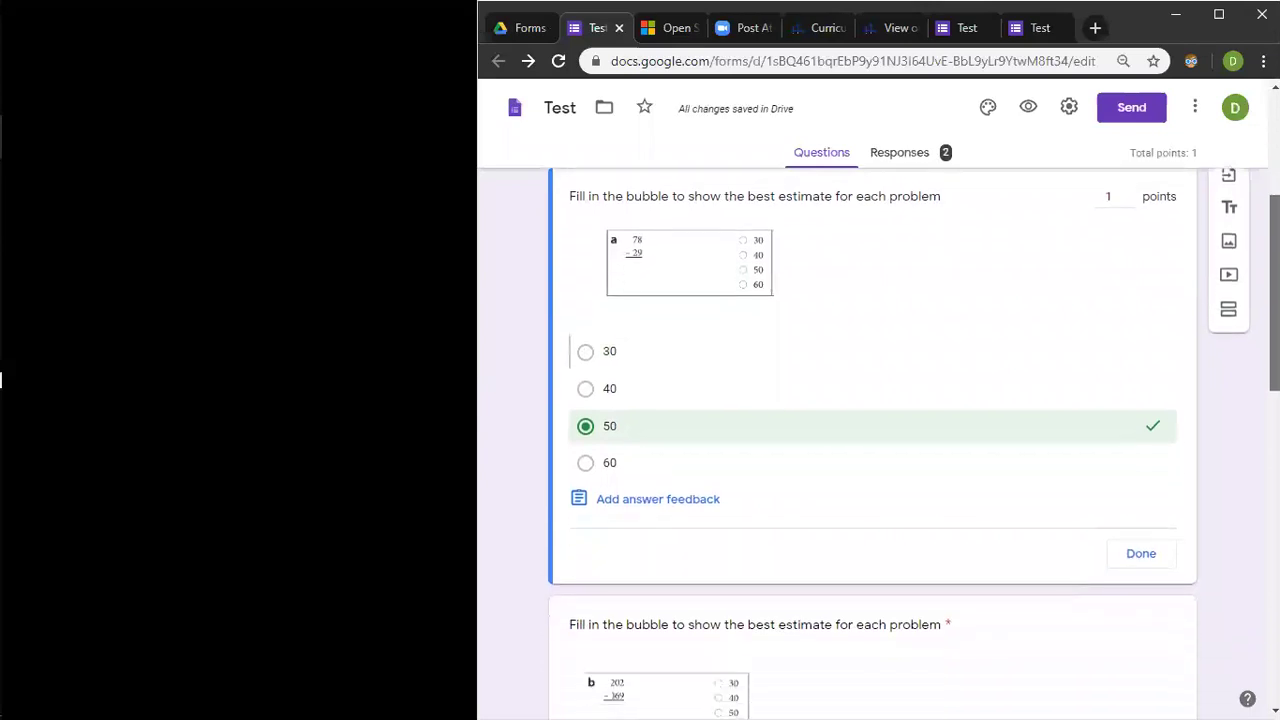
click(1141, 548)
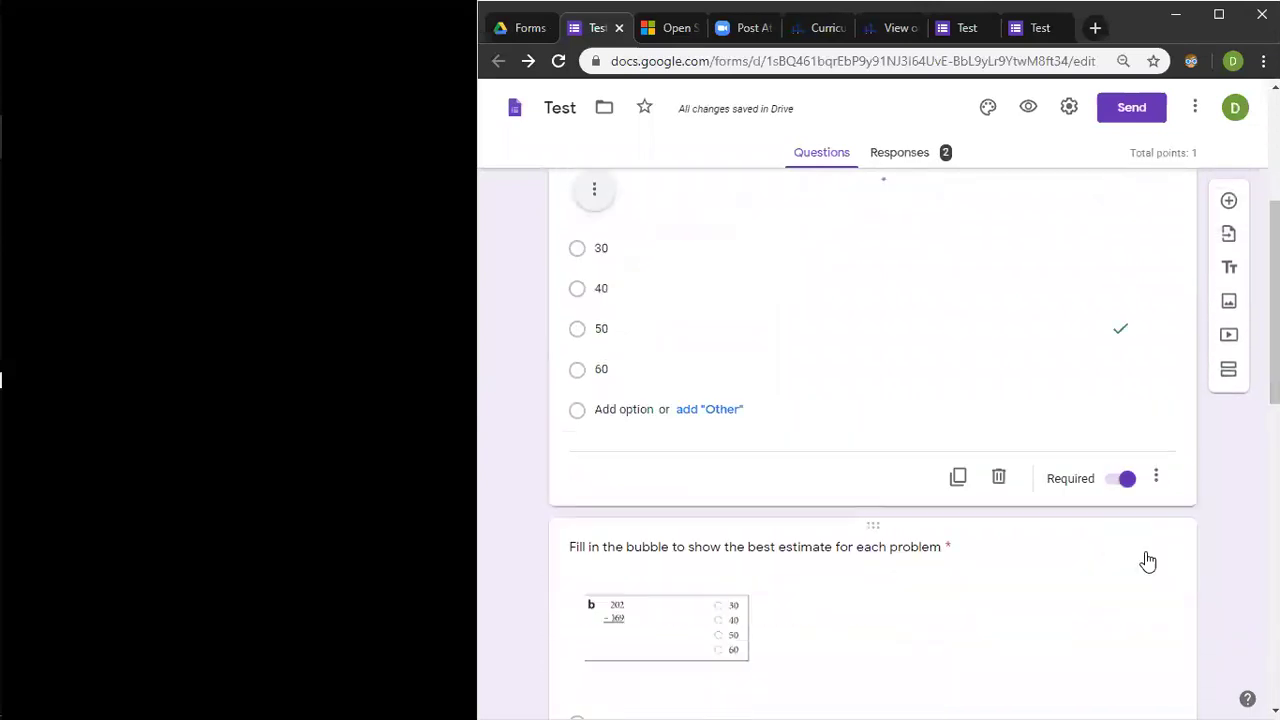
- Mark 30 as the correct answer in the answer key of estimate question b and finish the key
scroll(870, 443, down, 2)
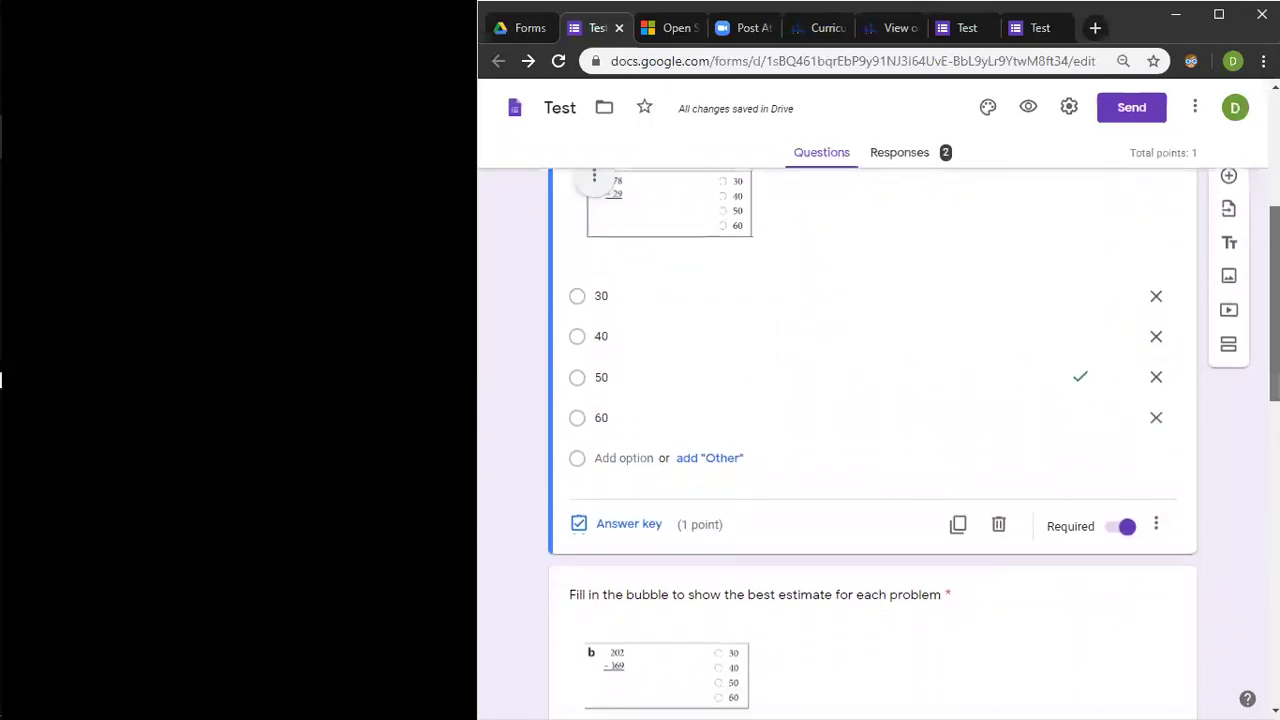
scroll(788, 375, down, 3)
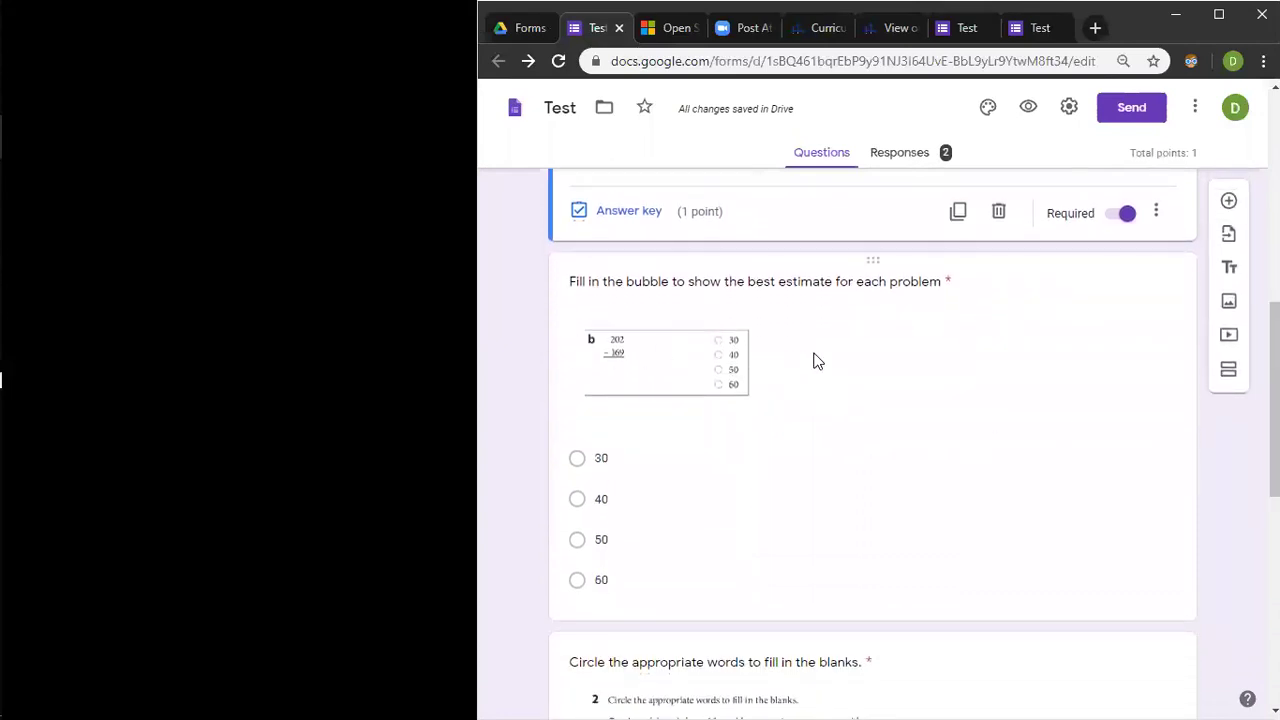
click(864, 430)
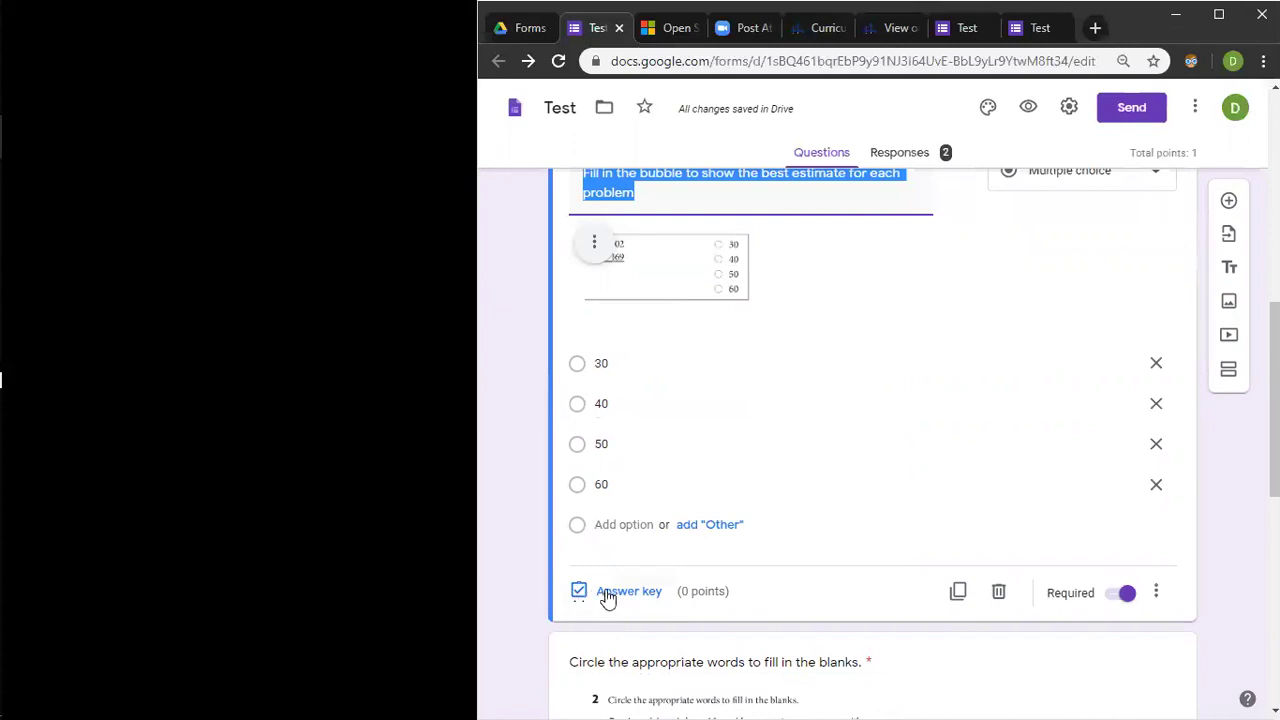
click(613, 593)
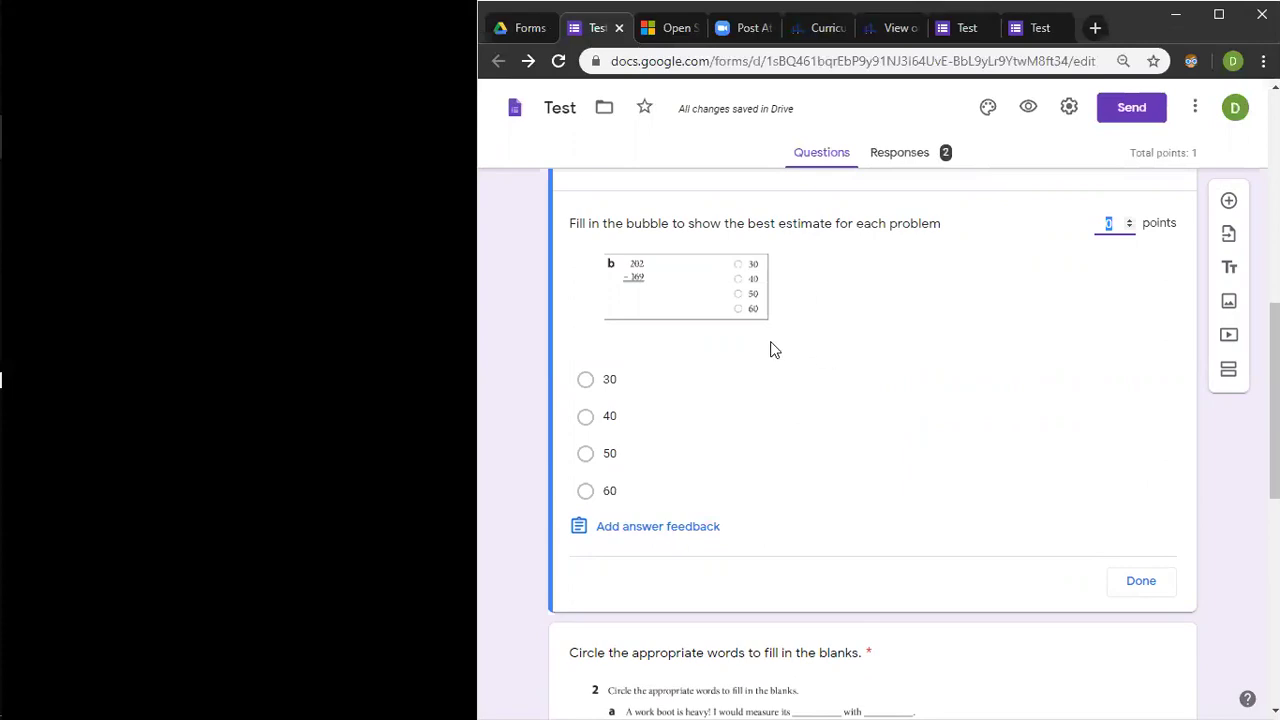
click(673, 378)
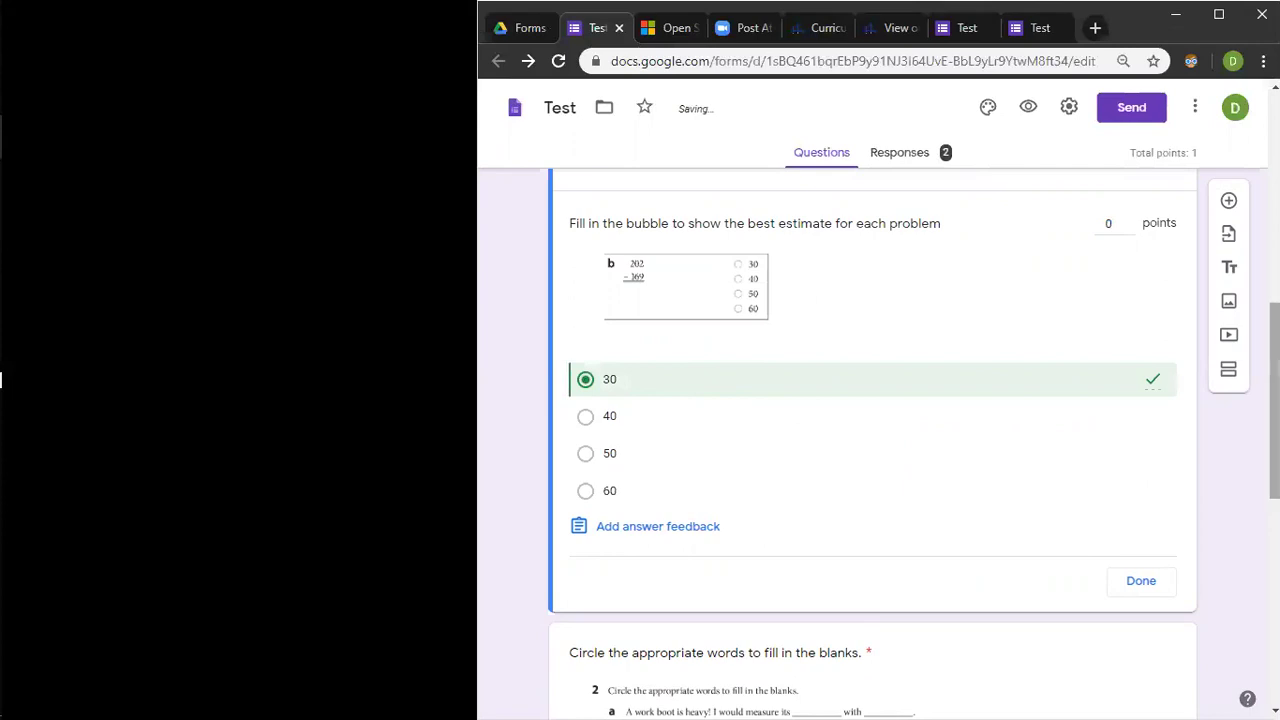
click(1143, 581)
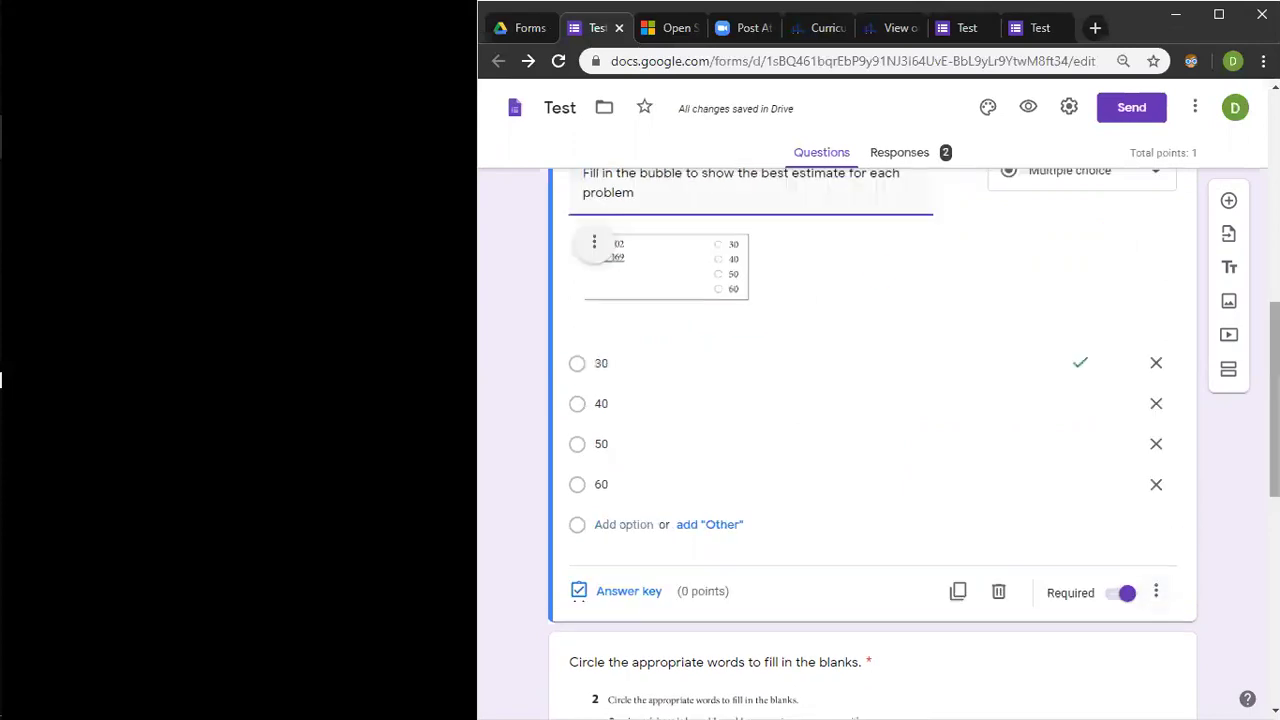
- Mark Mass and Grams as the correct answers to the work boot question and make it worth 1 point
scroll(870, 440, down, 4)
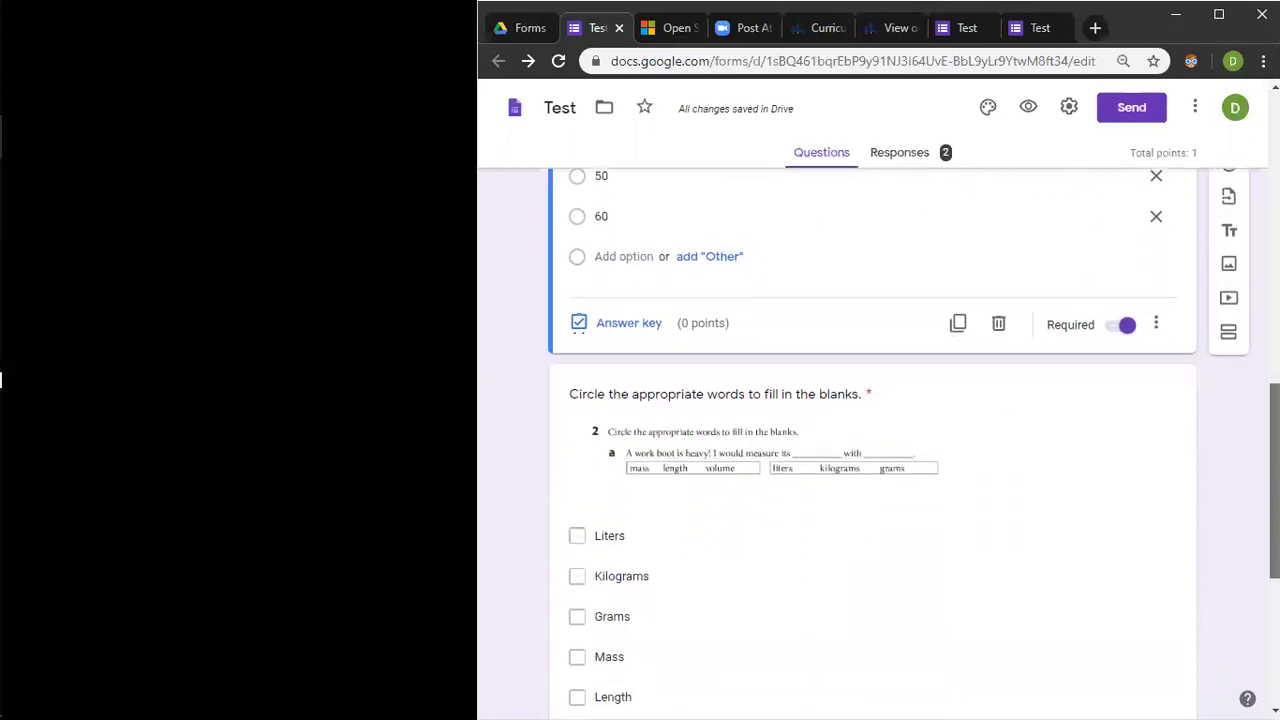
scroll(1150, 398, down, 1)
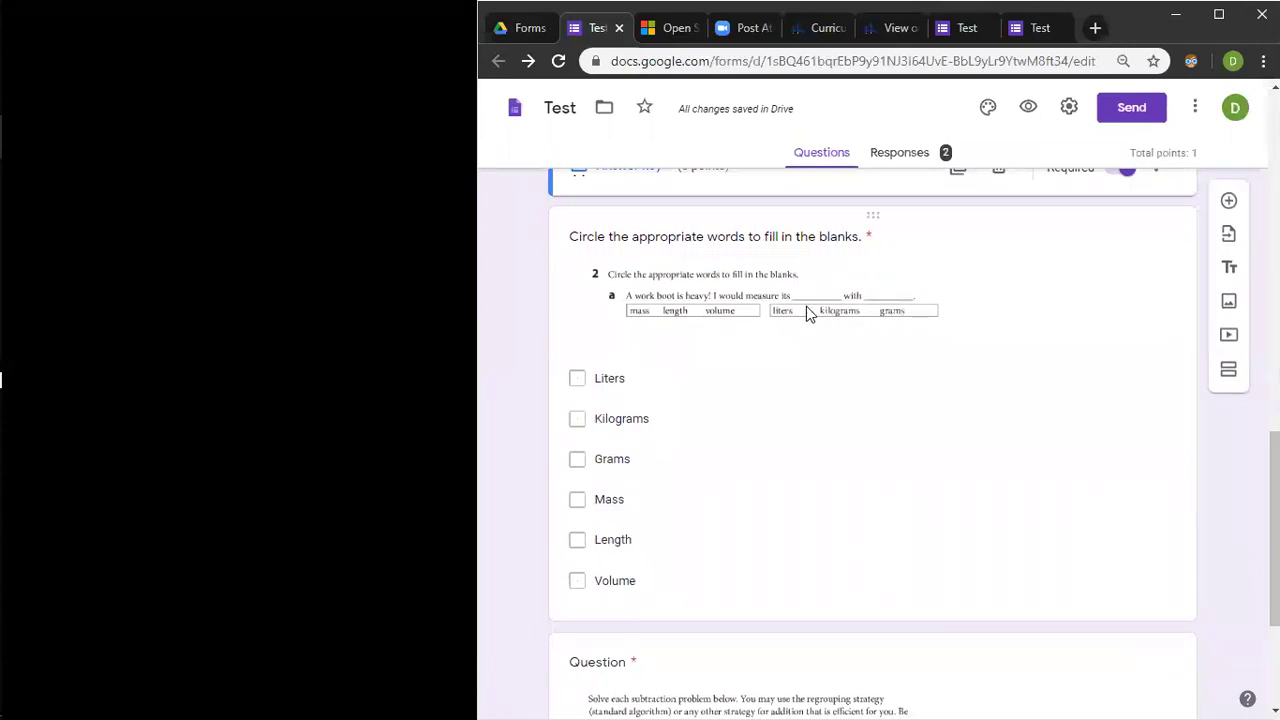
click(982, 262)
click(617, 606)
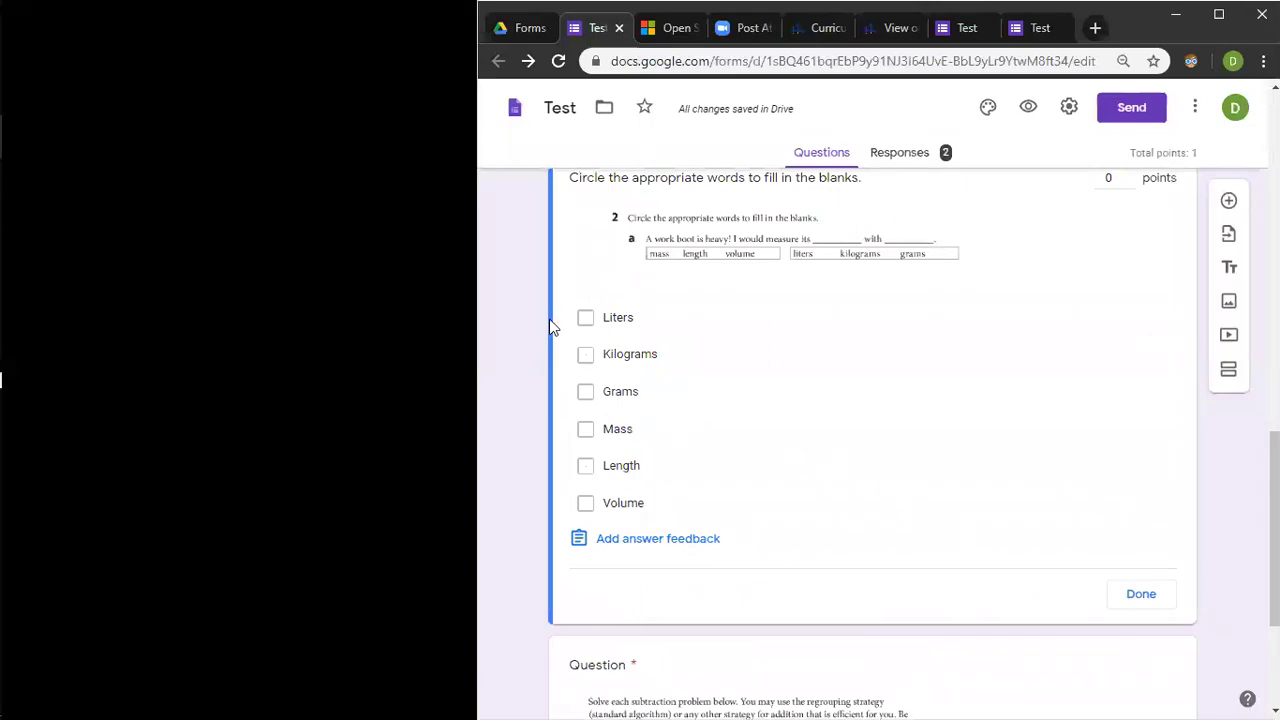
click(586, 429)
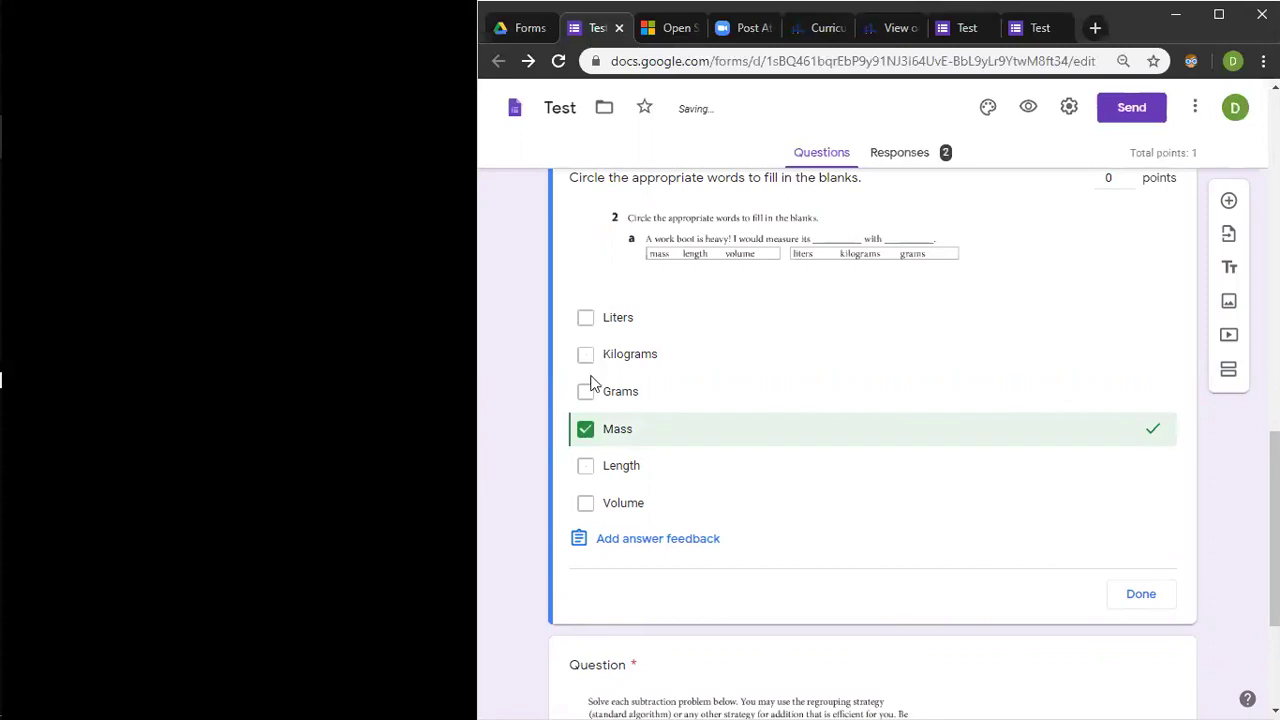
click(586, 392)
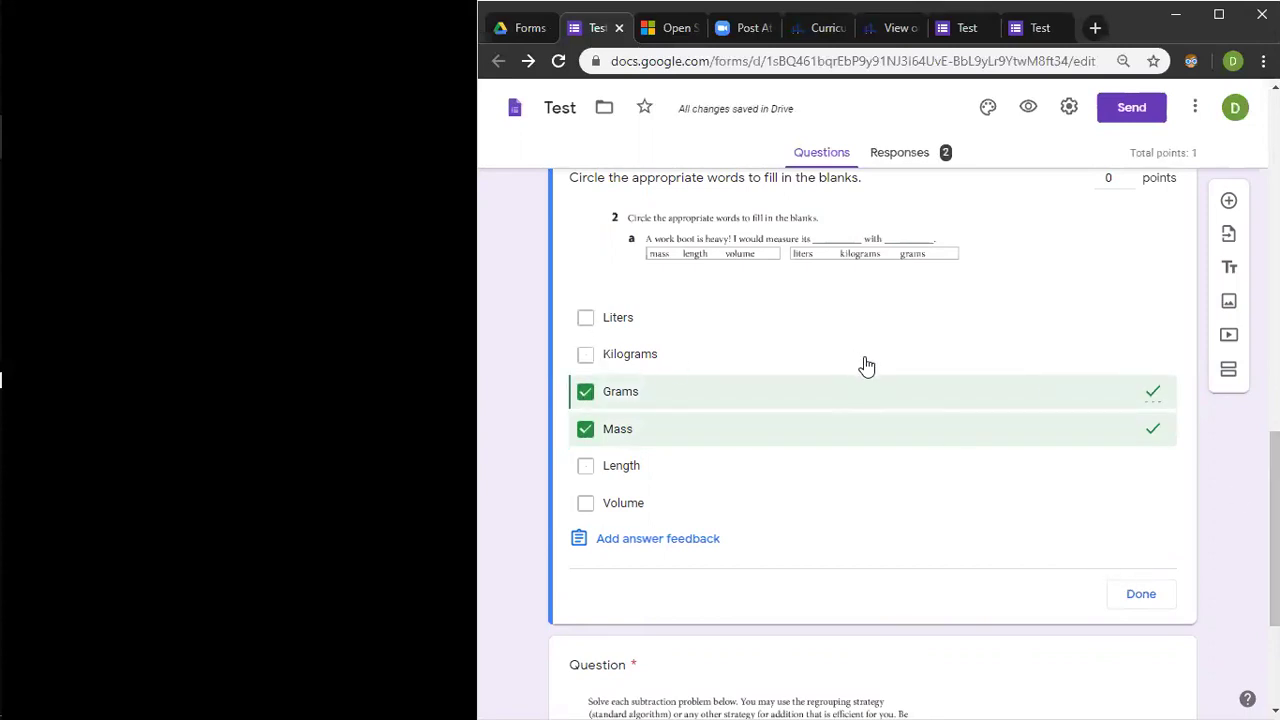
click(1141, 596)
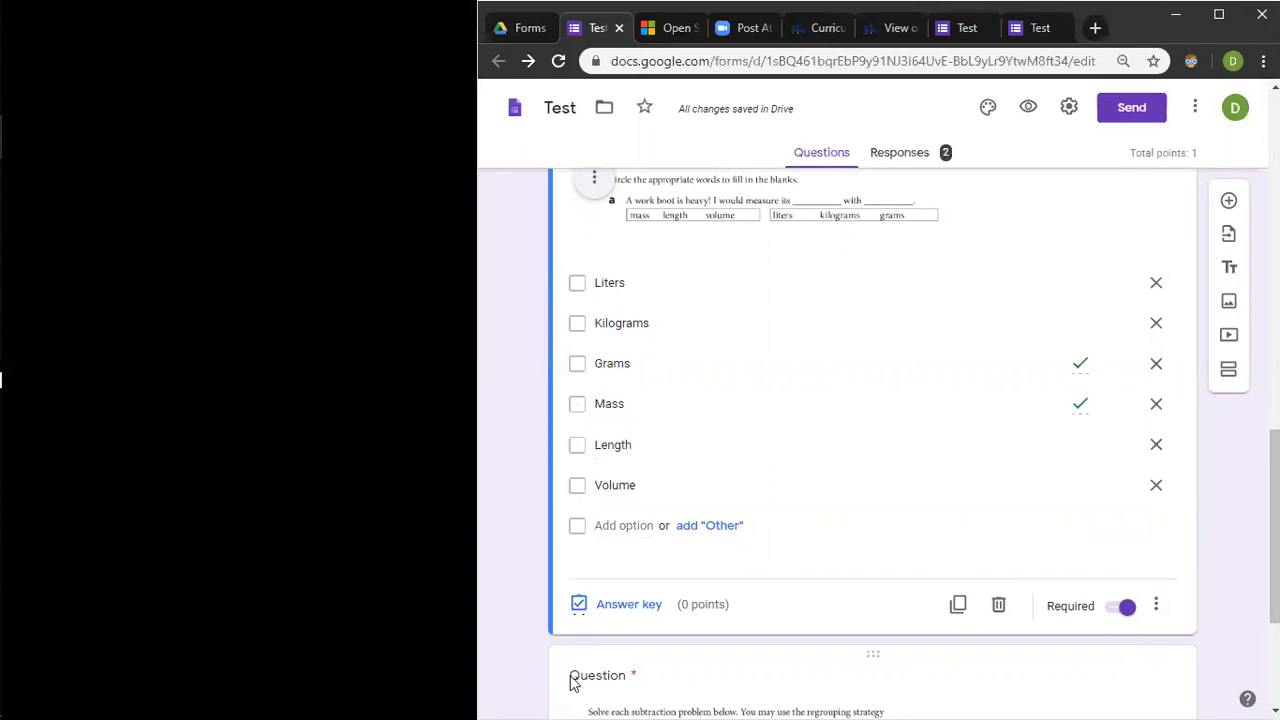
click(628, 604)
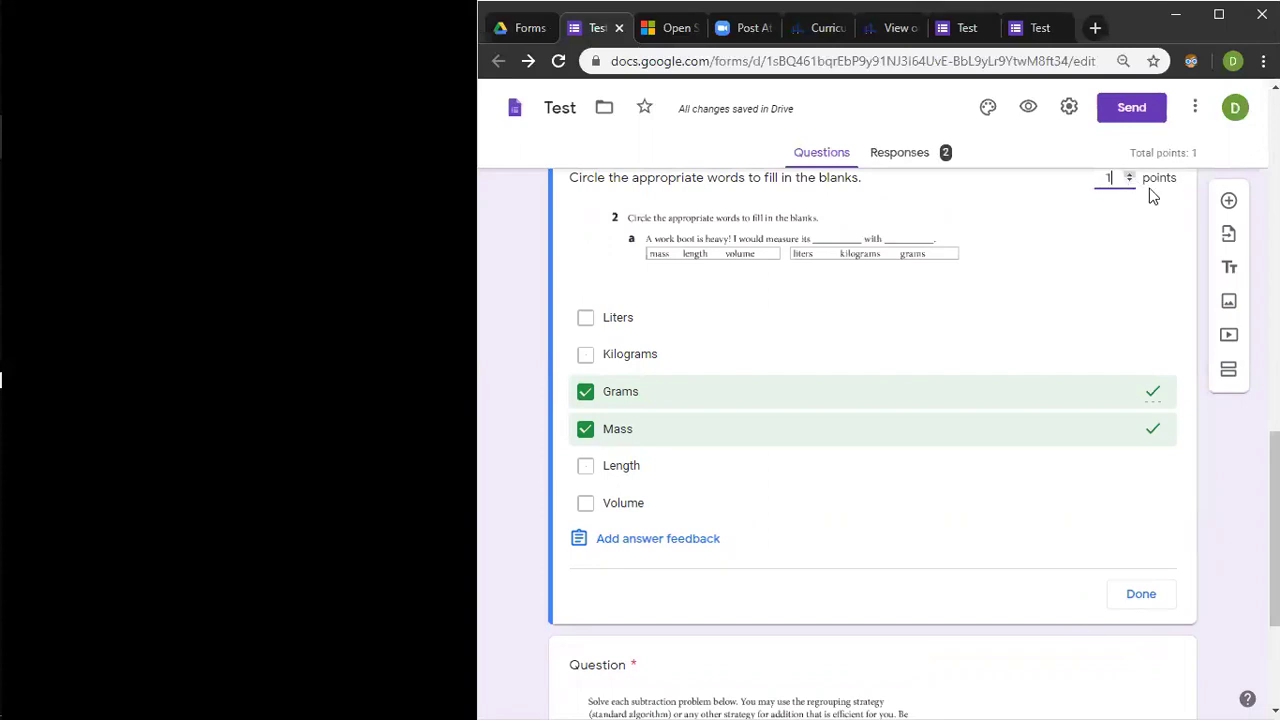
- Make estimate question b (202 − 169) worth 1 point in its answer key and finish the key
scroll(1120, 400, down, 10)
click(893, 582)
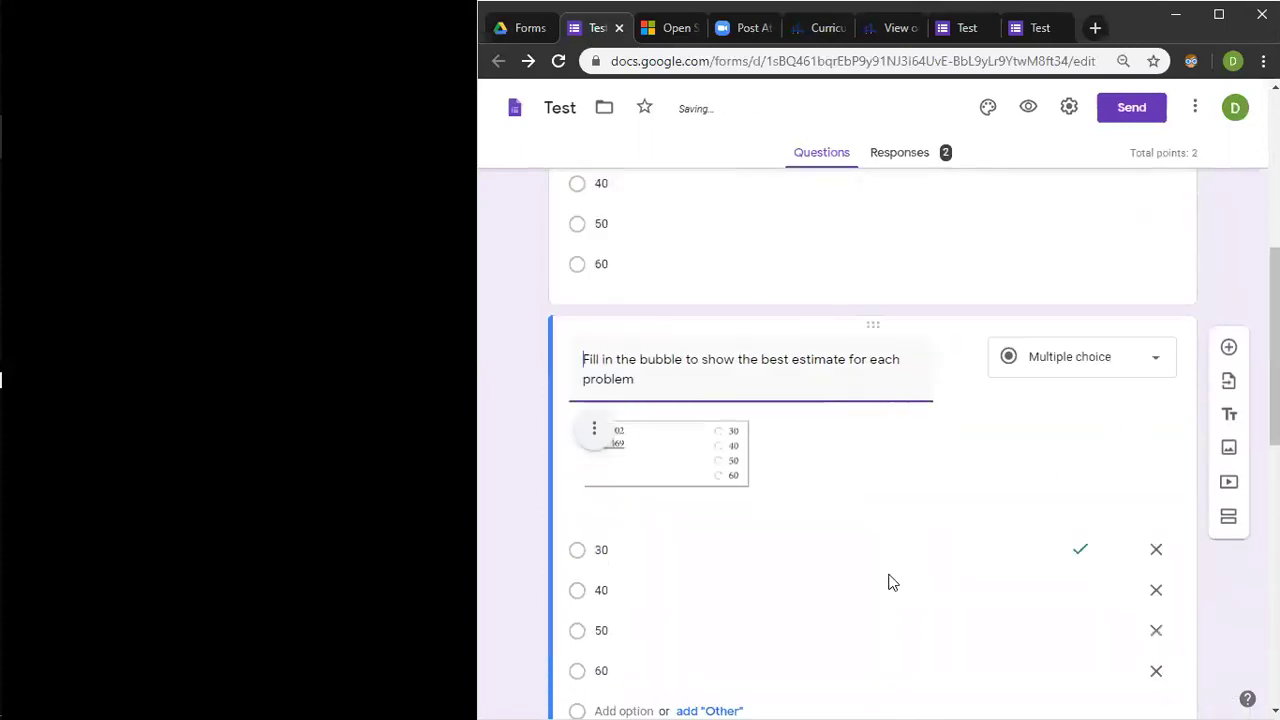
scroll(893, 582, down, 2)
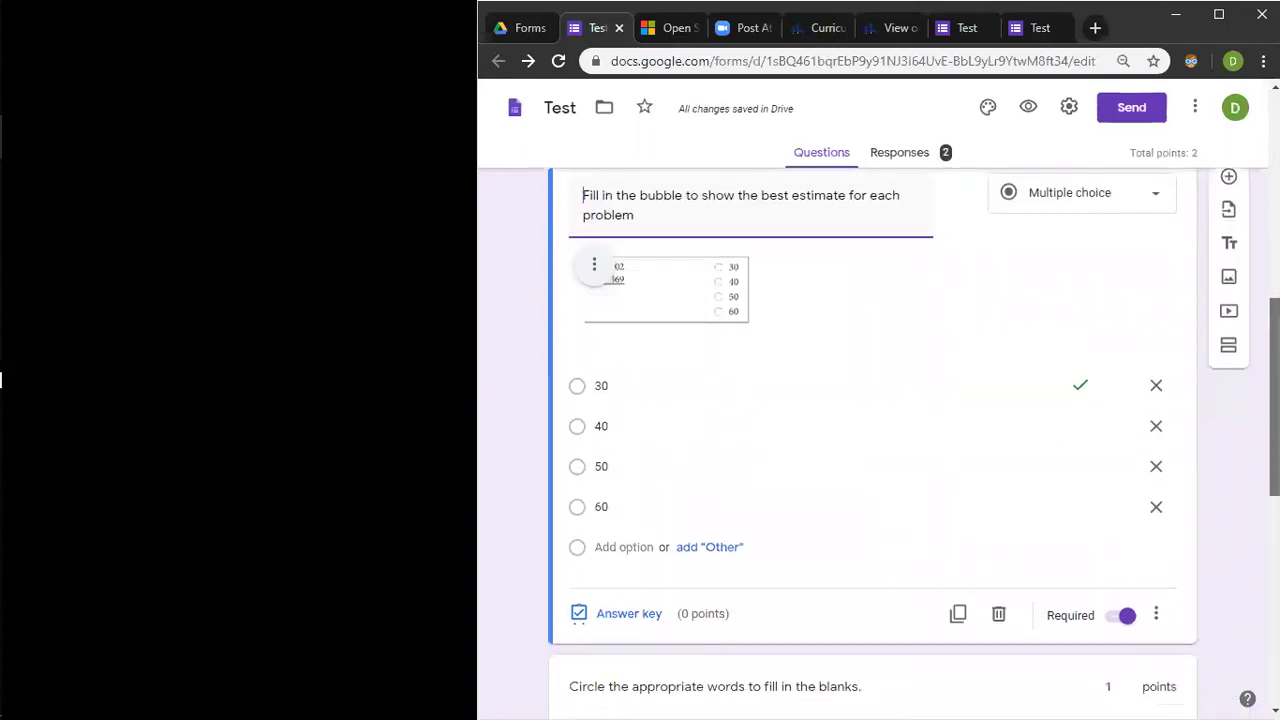
click(629, 610)
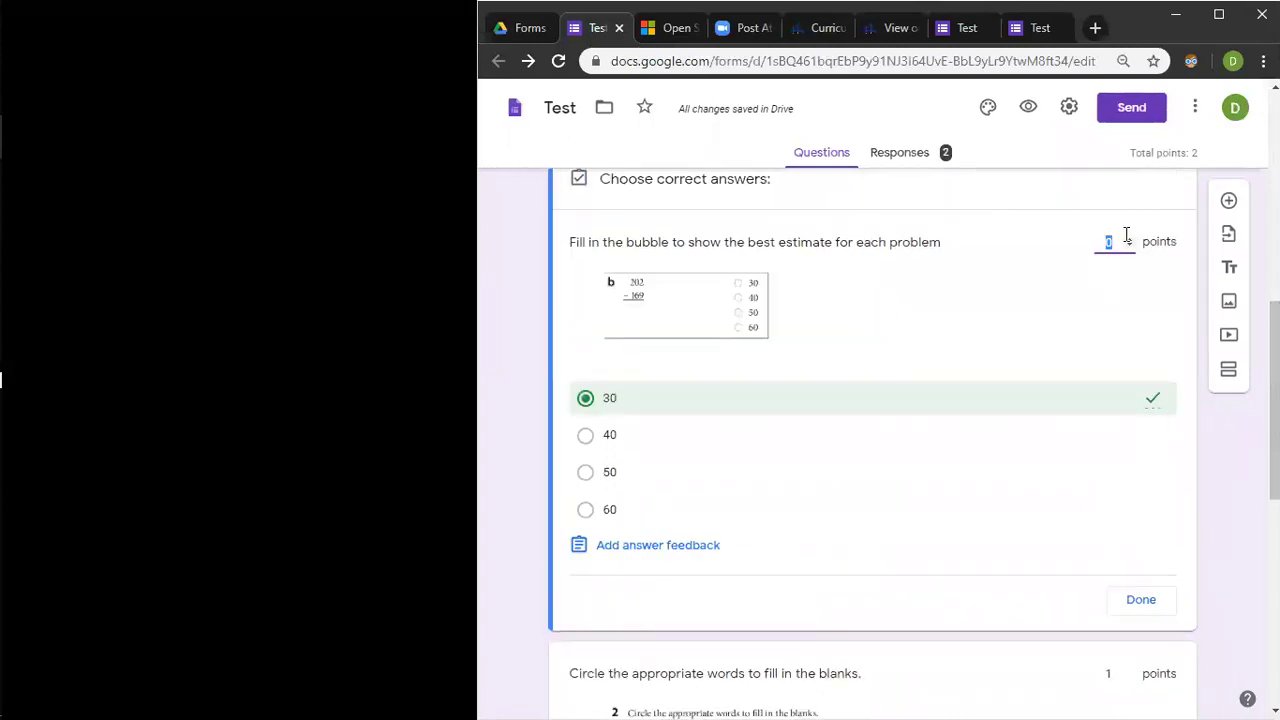
click(1140, 599)
- Set the work boot question to 2 points in its answer key and finish the key
scroll(1145, 599, down, 5)
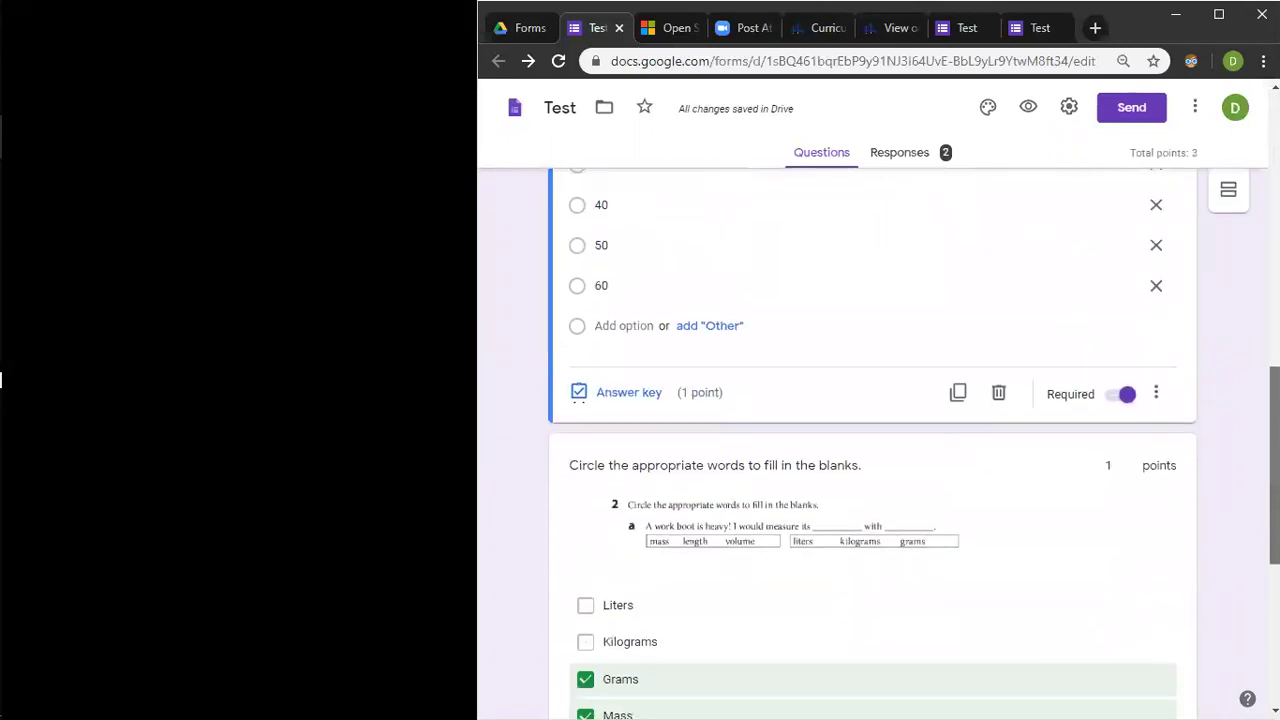
scroll(1010, 572, down, 2)
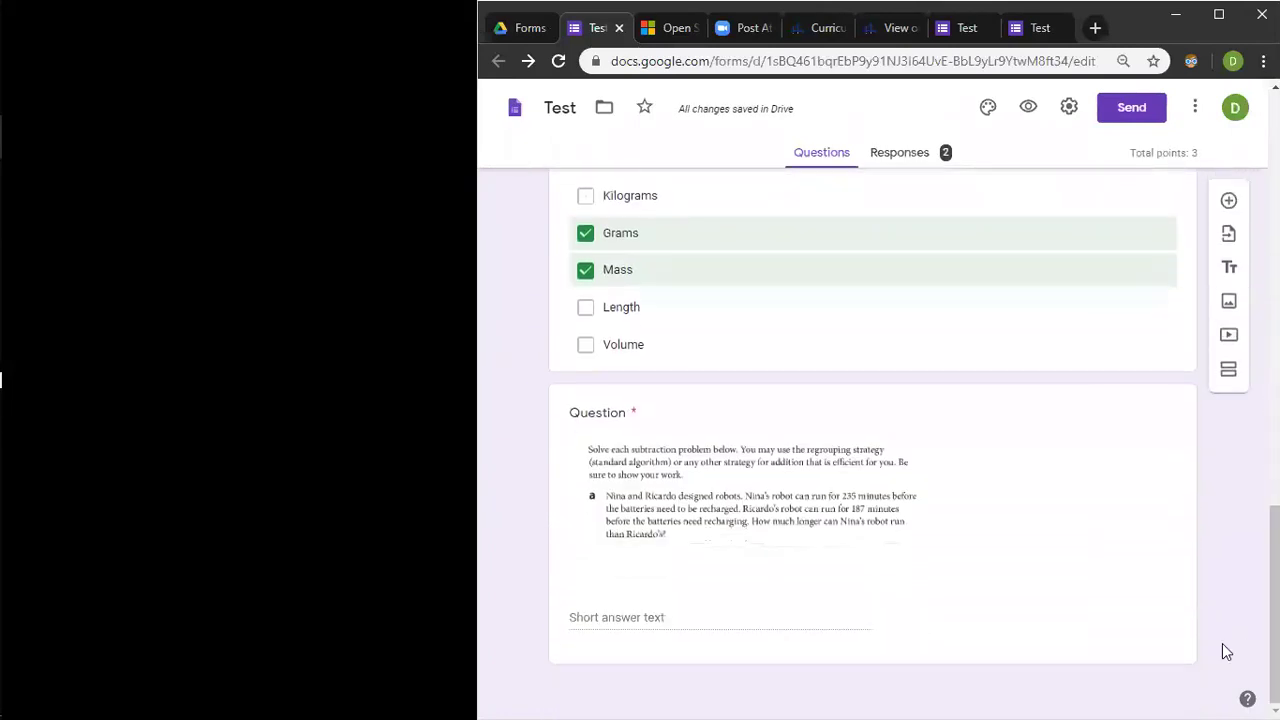
scroll(1145, 533, up, 2)
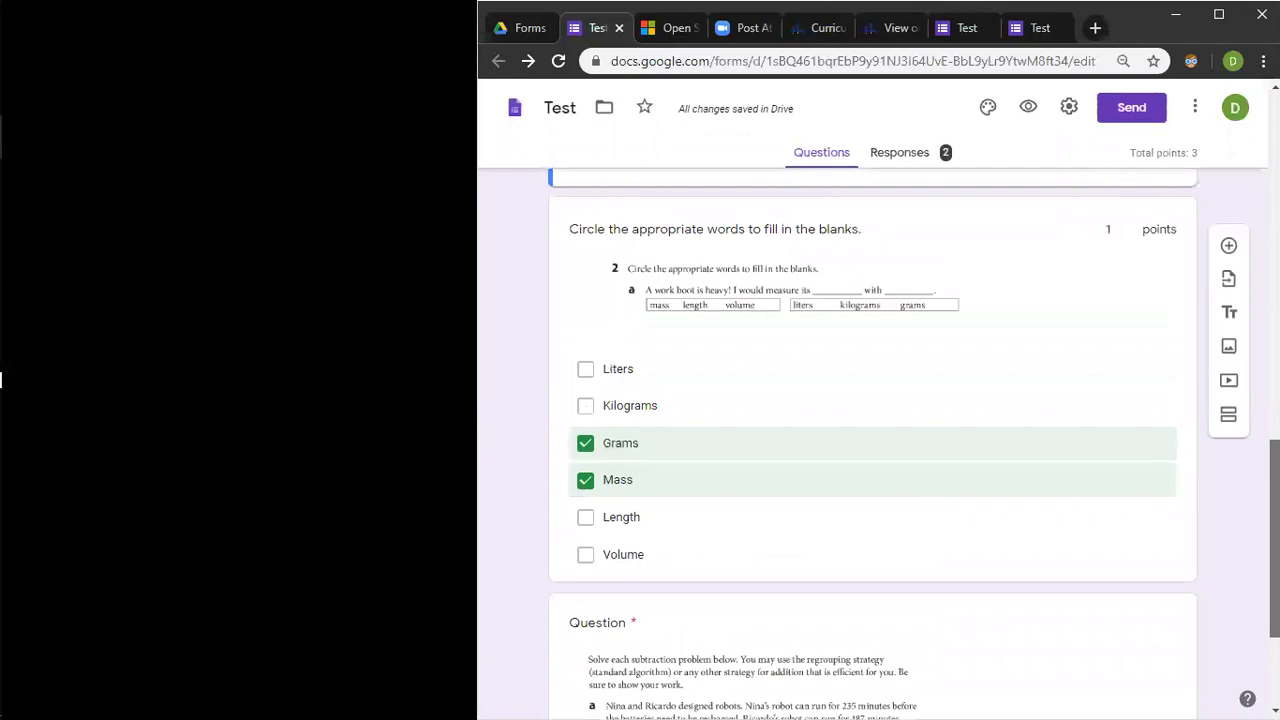
click(888, 580)
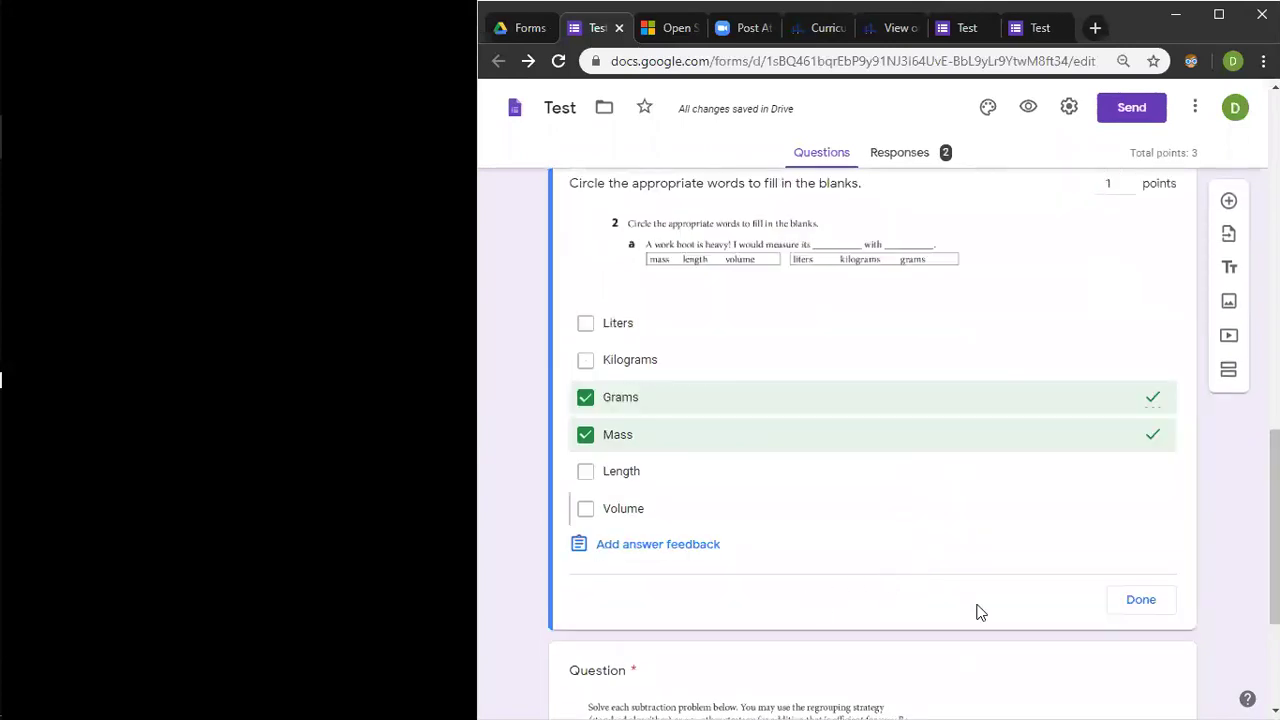
click(1130, 606)
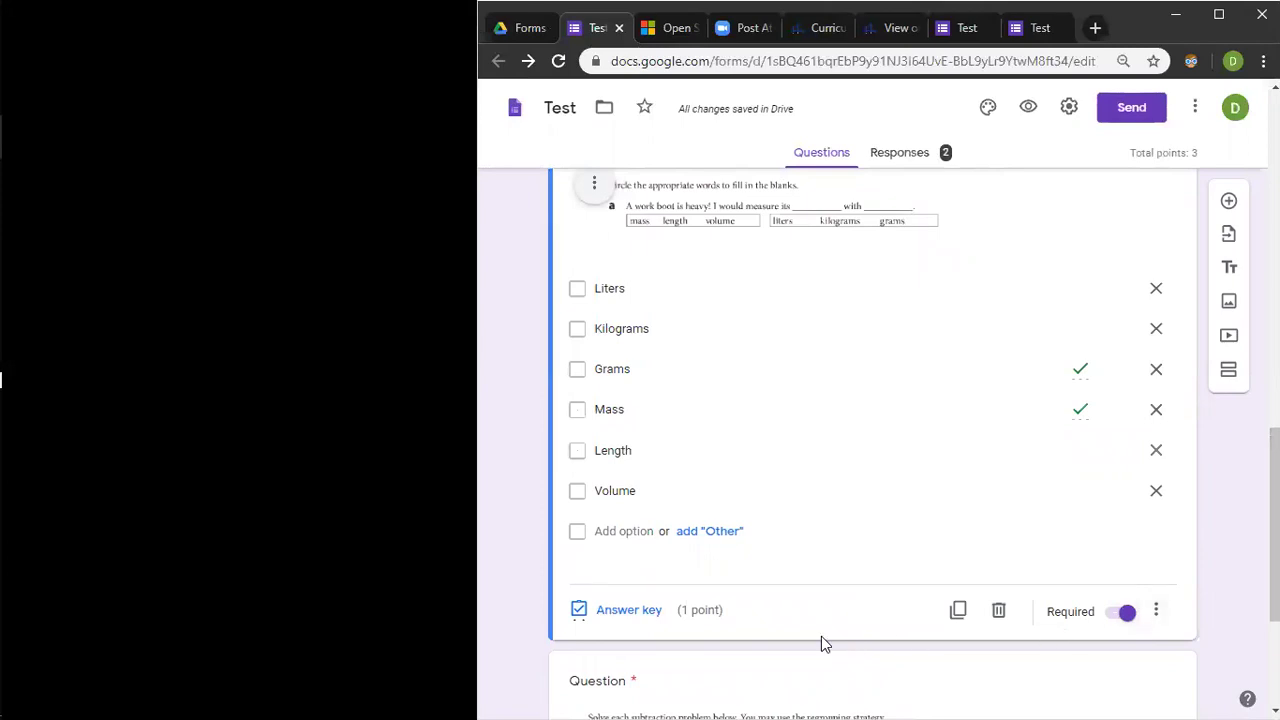
click(645, 612)
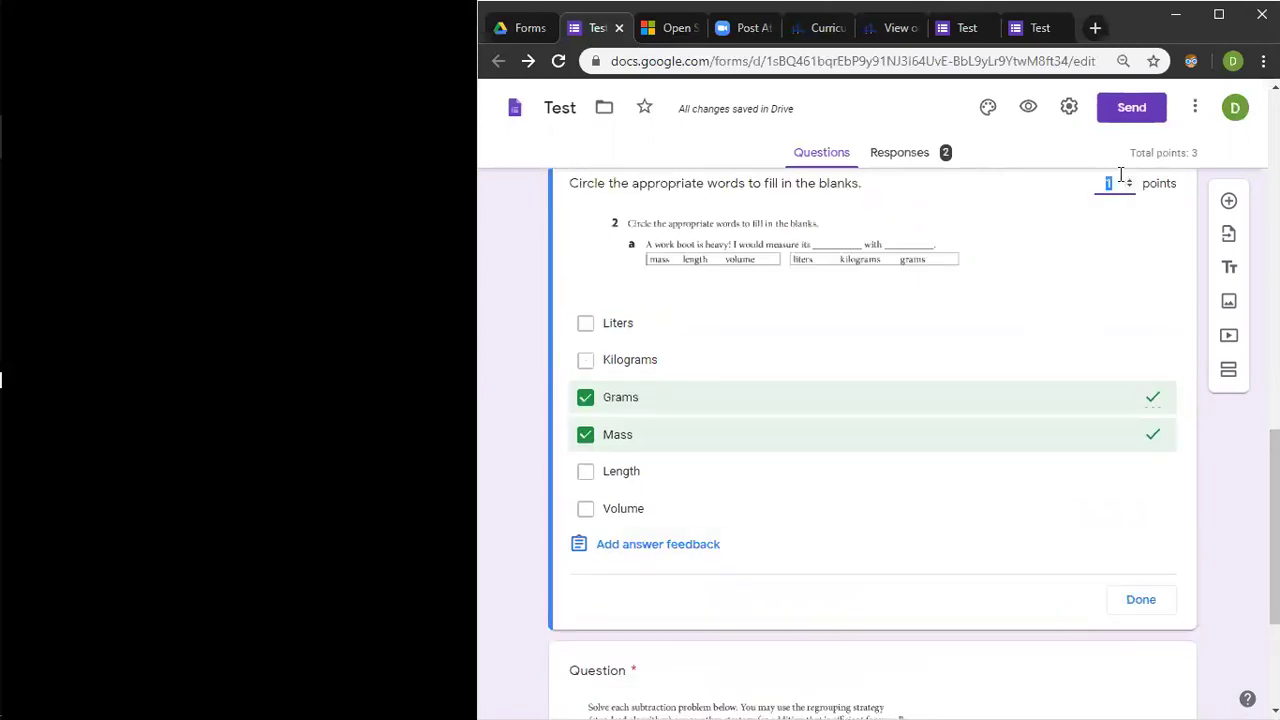
click(1129, 182)
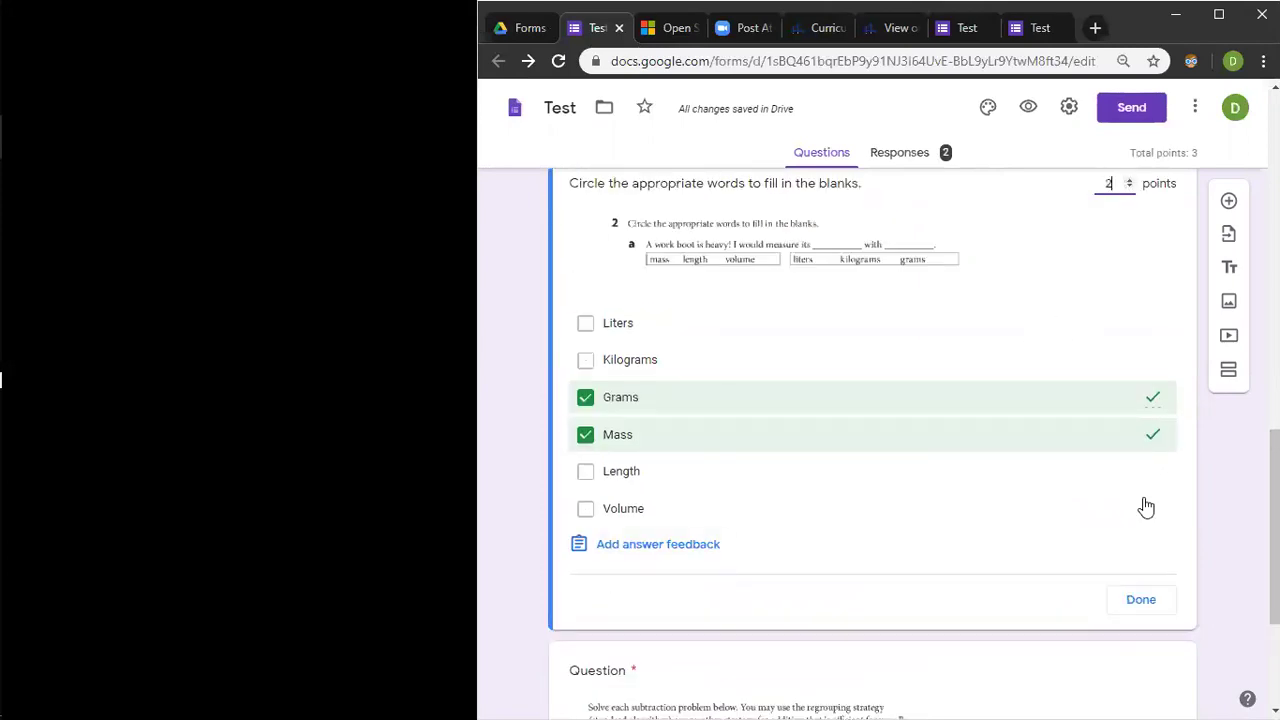
click(1138, 616)
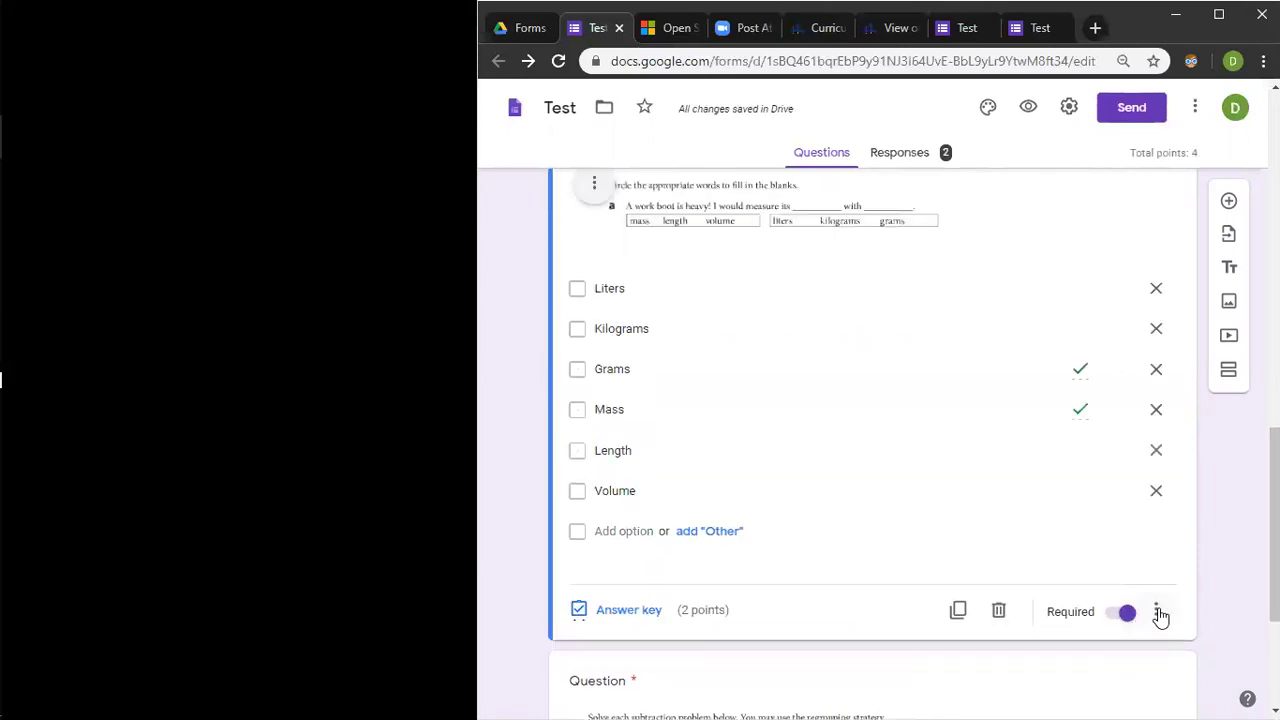
- Show the response validation settings for the work boot question
click(1155, 610)
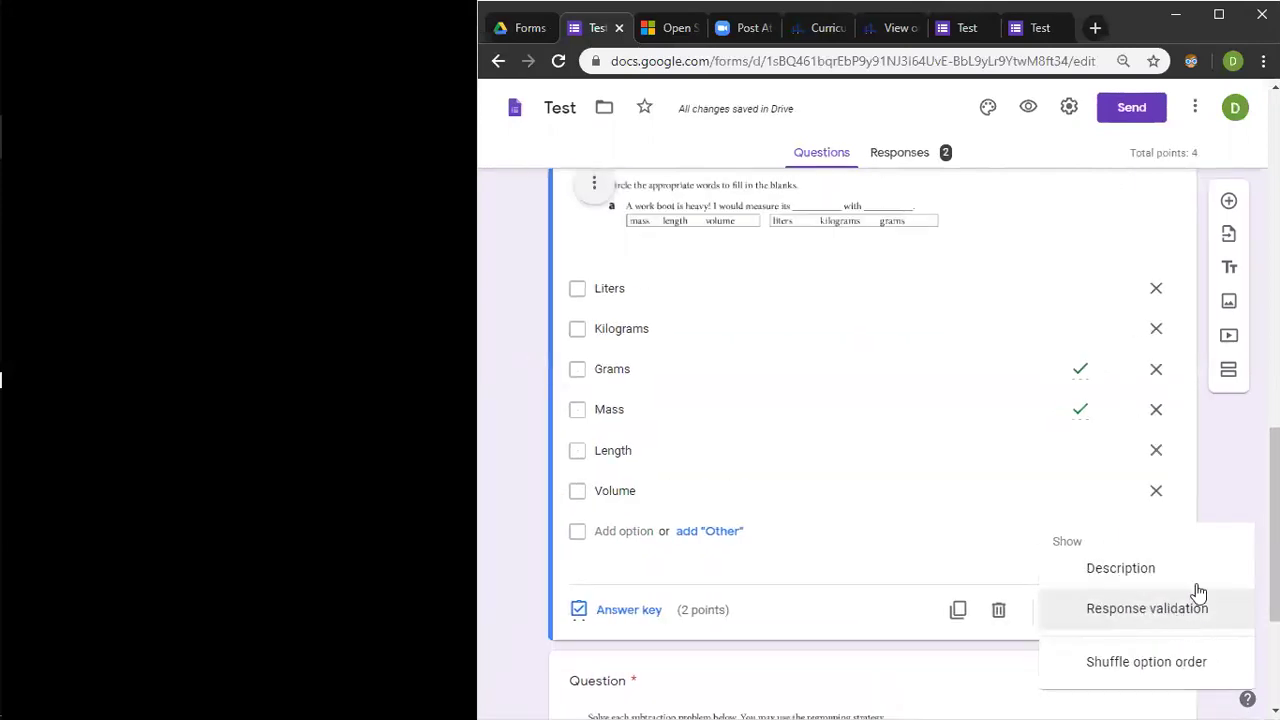
click(1140, 612)
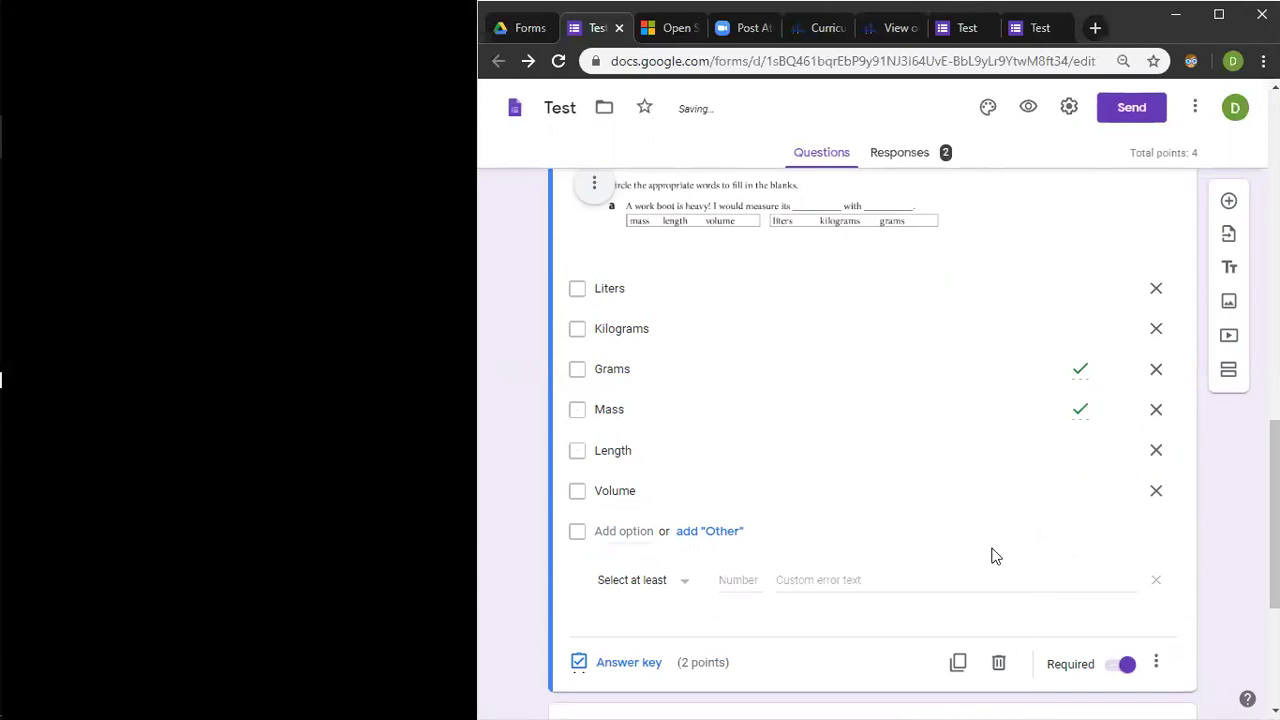
- Add response validation to the short-answer robot battery question, with type Number and condition Is number
scroll(900, 649, down, 3)
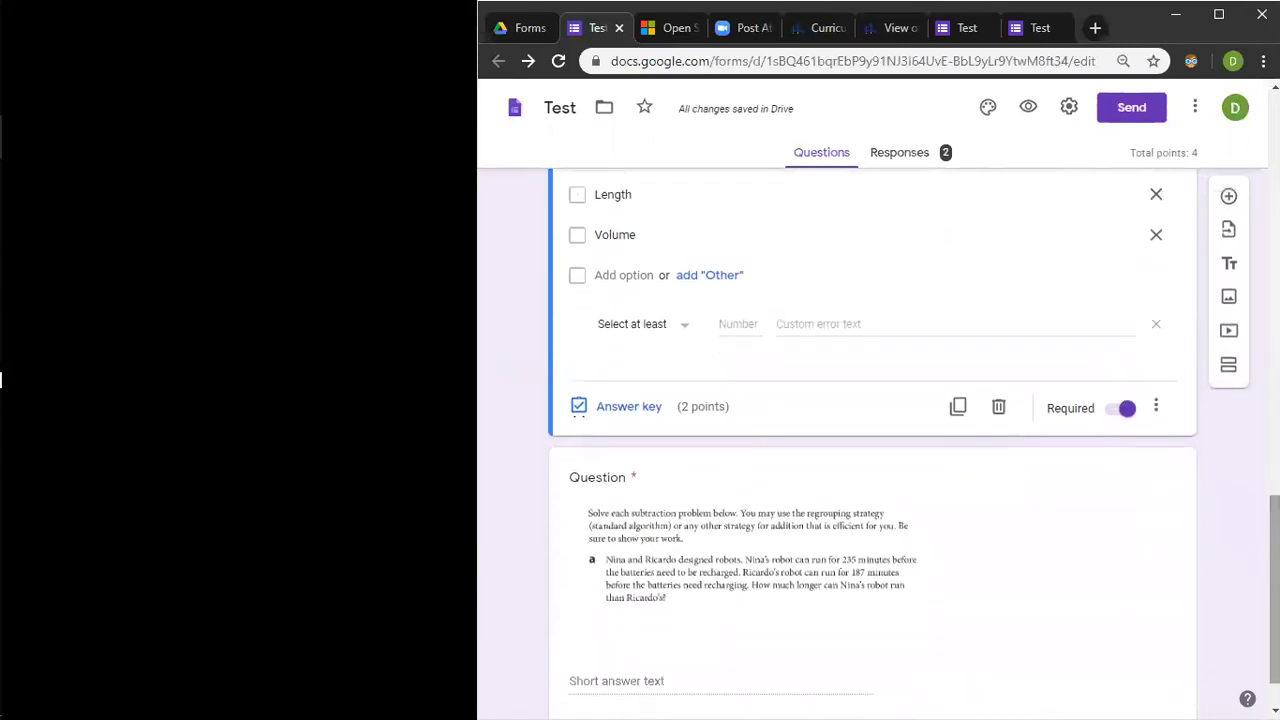
click(1059, 542)
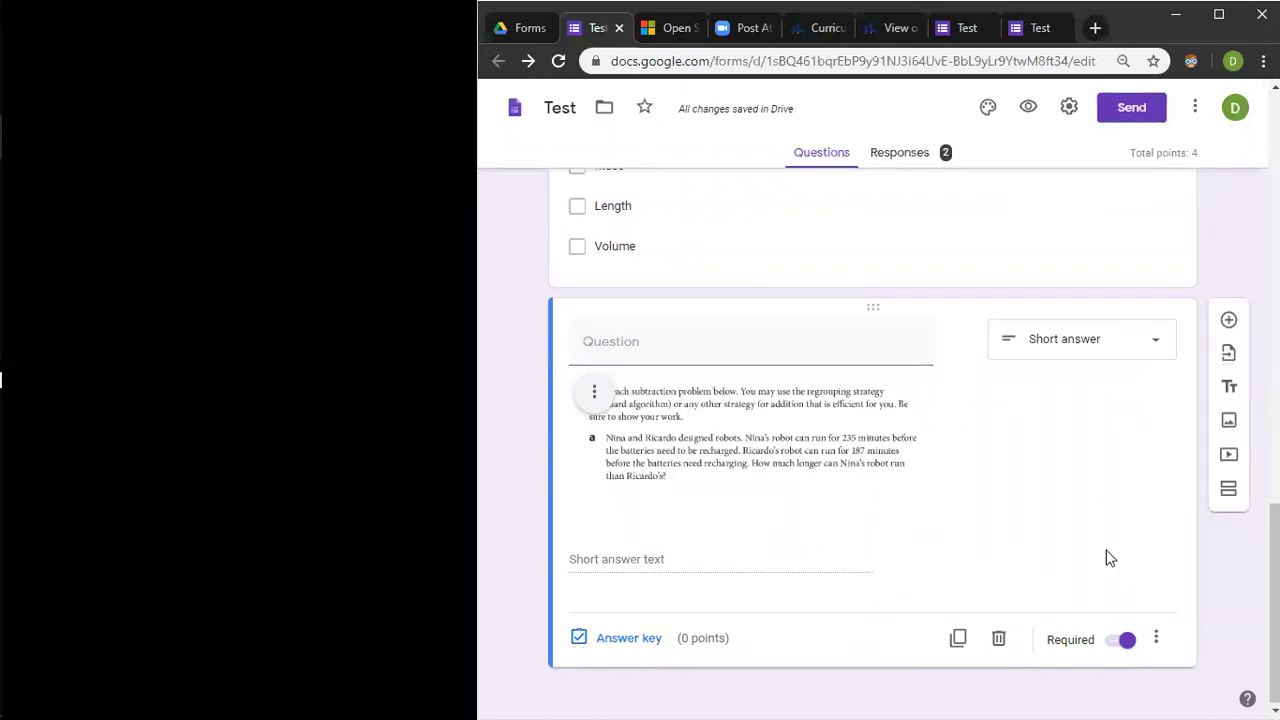
click(1156, 642)
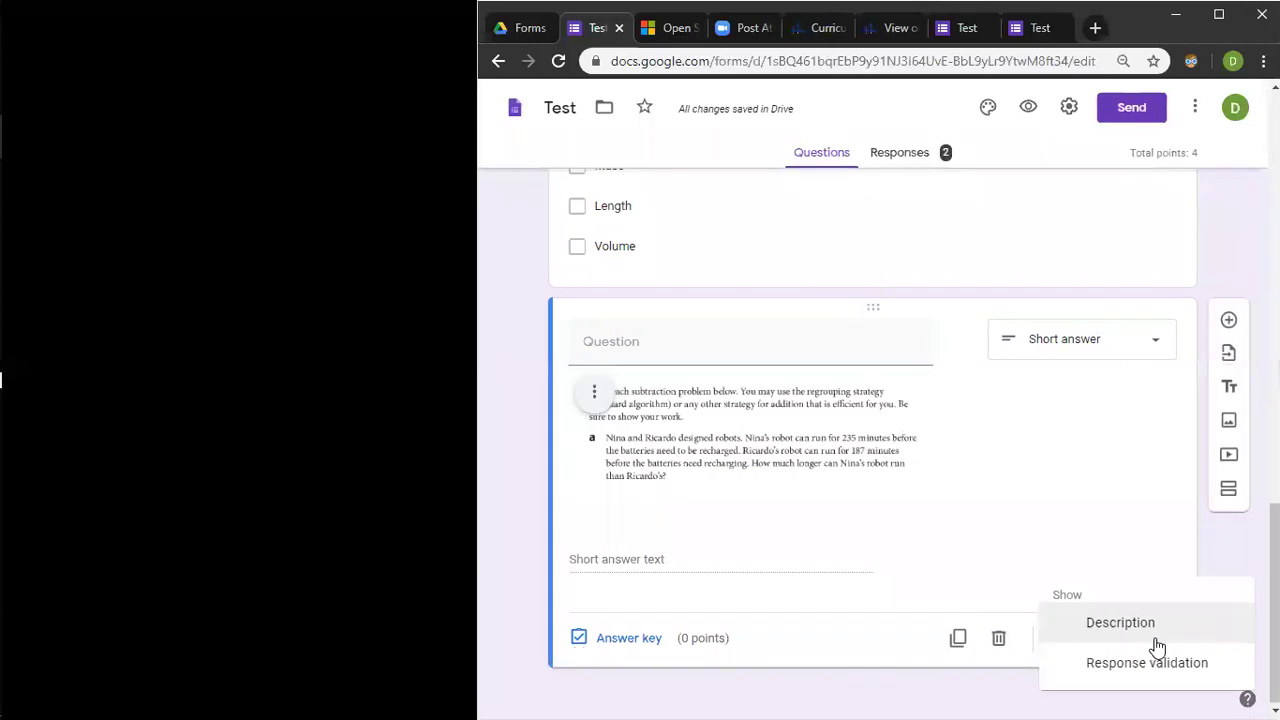
click(1097, 660)
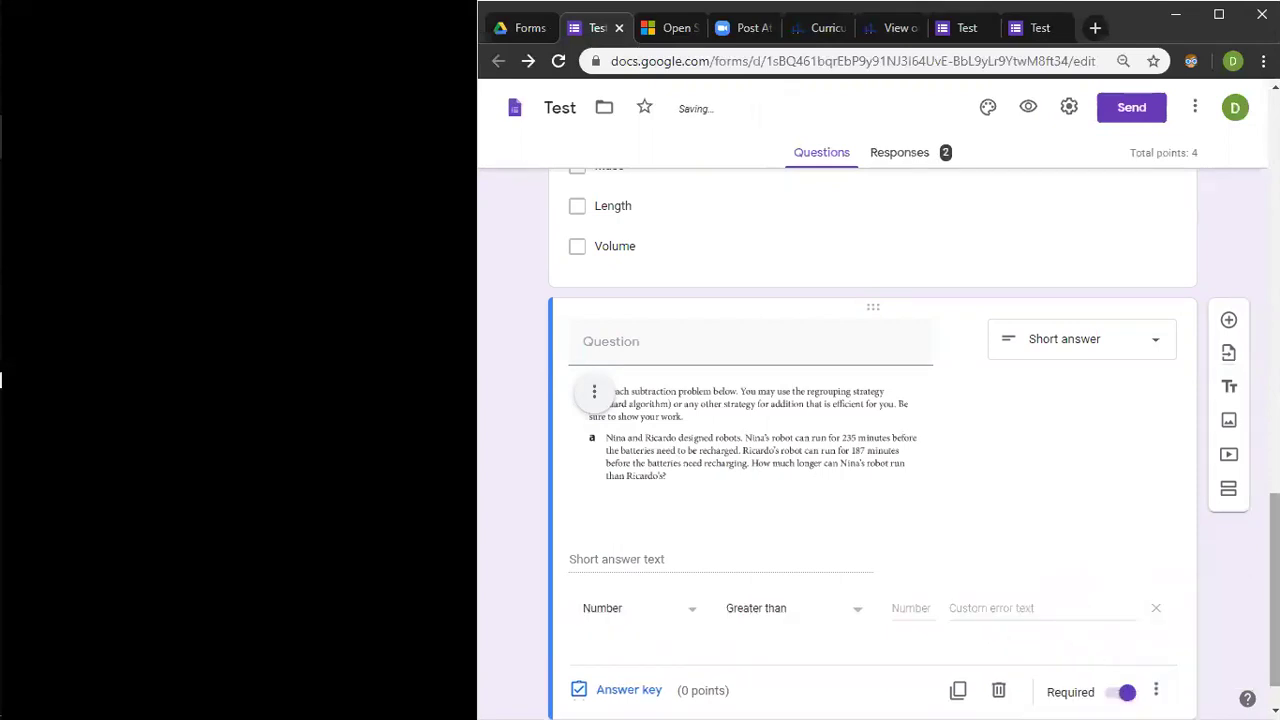
scroll(1094, 654, down, 1)
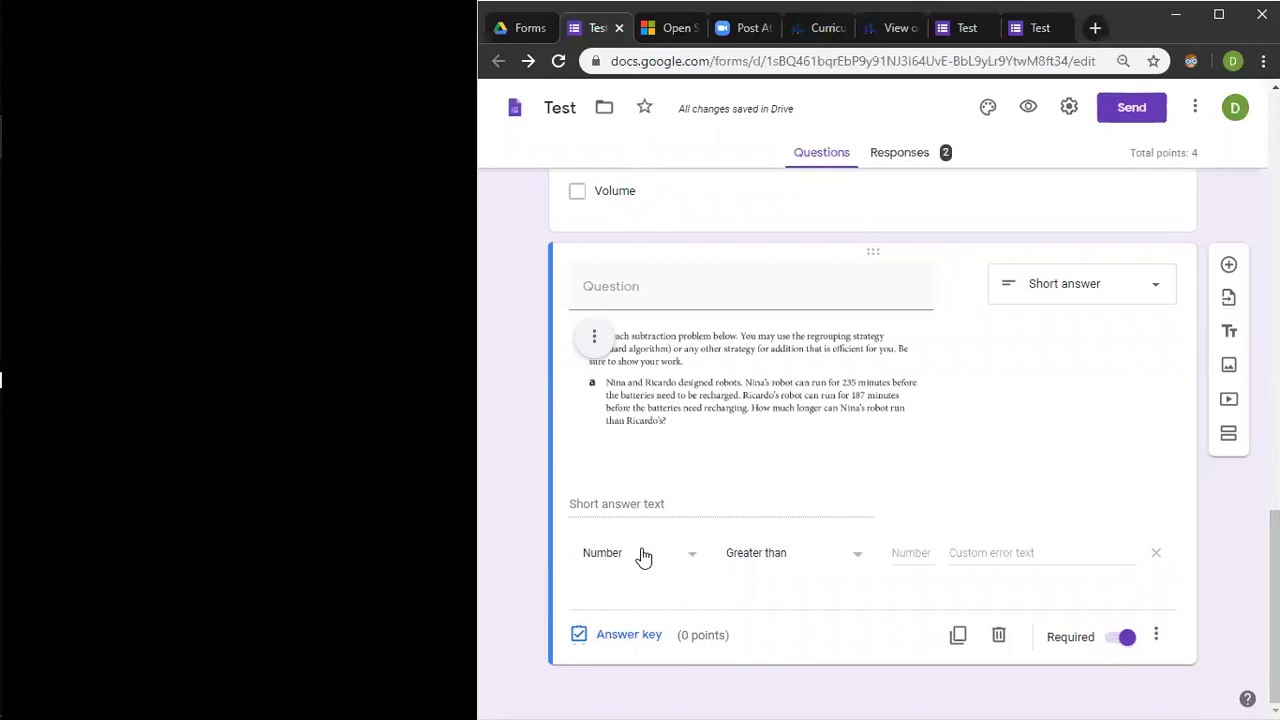
click(745, 553)
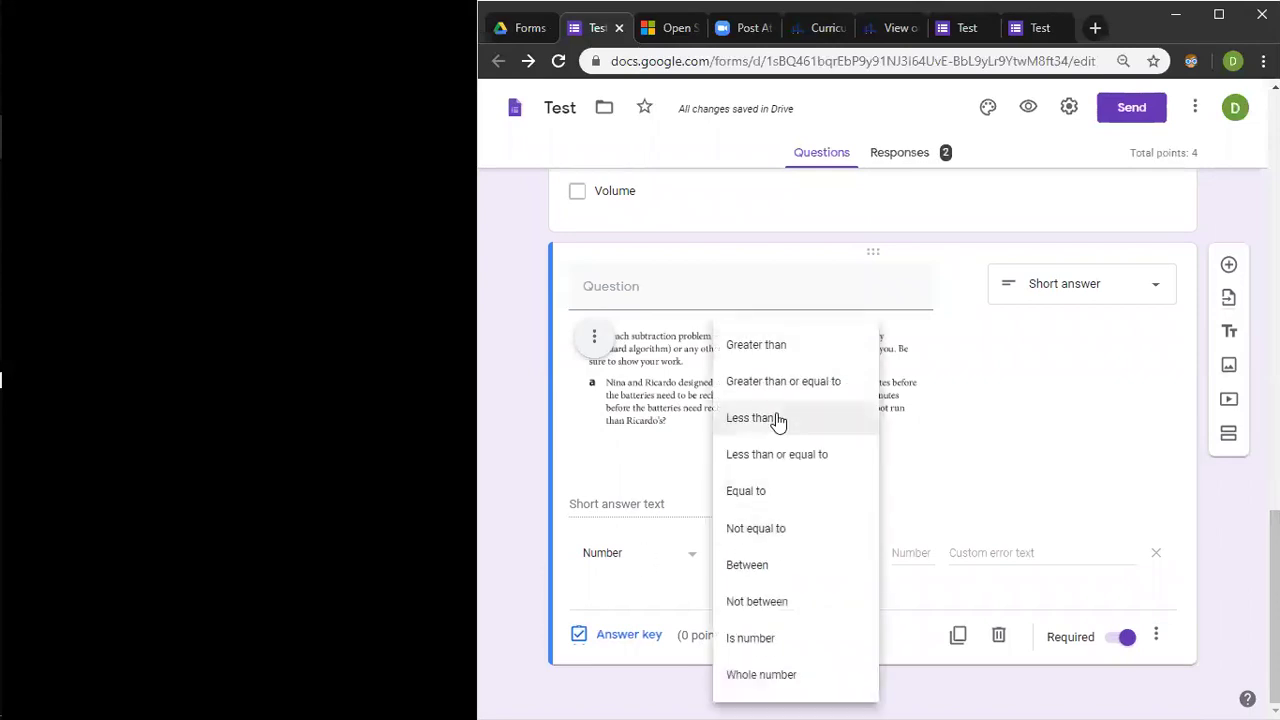
click(774, 638)
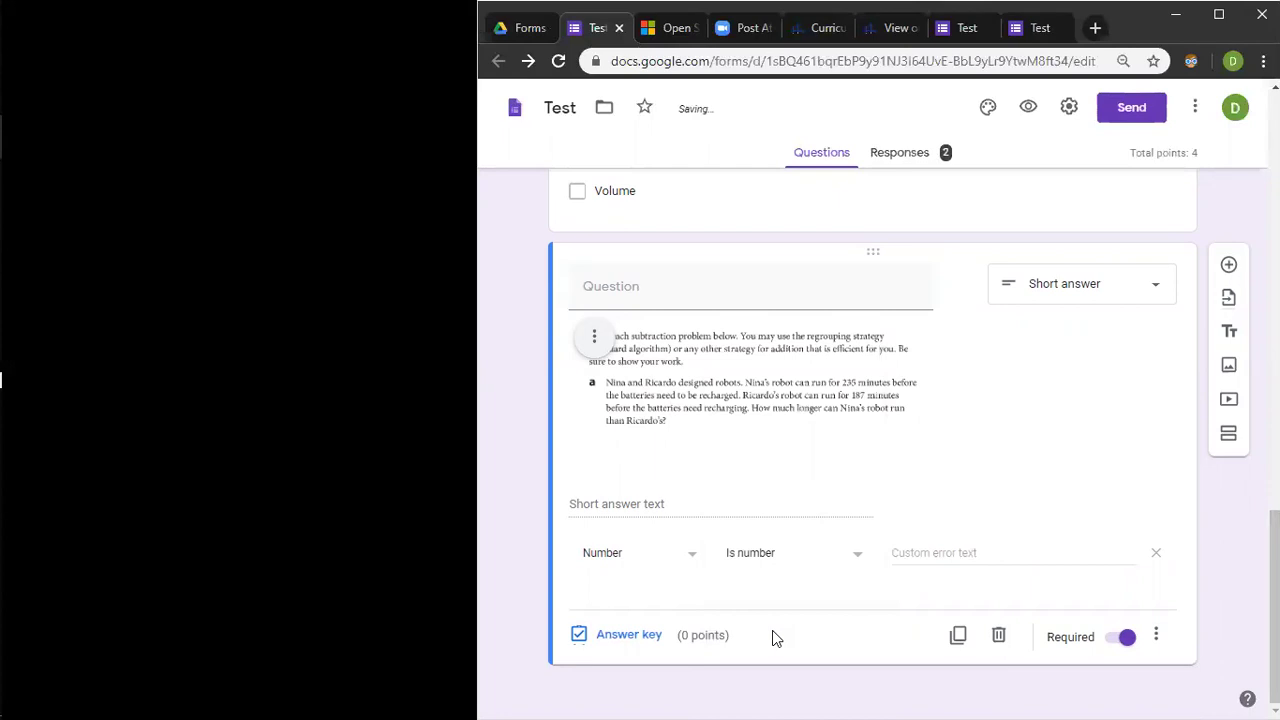
- Try the Greater than condition in the robot question's response validation, and set it back to Is number
click(812, 558)
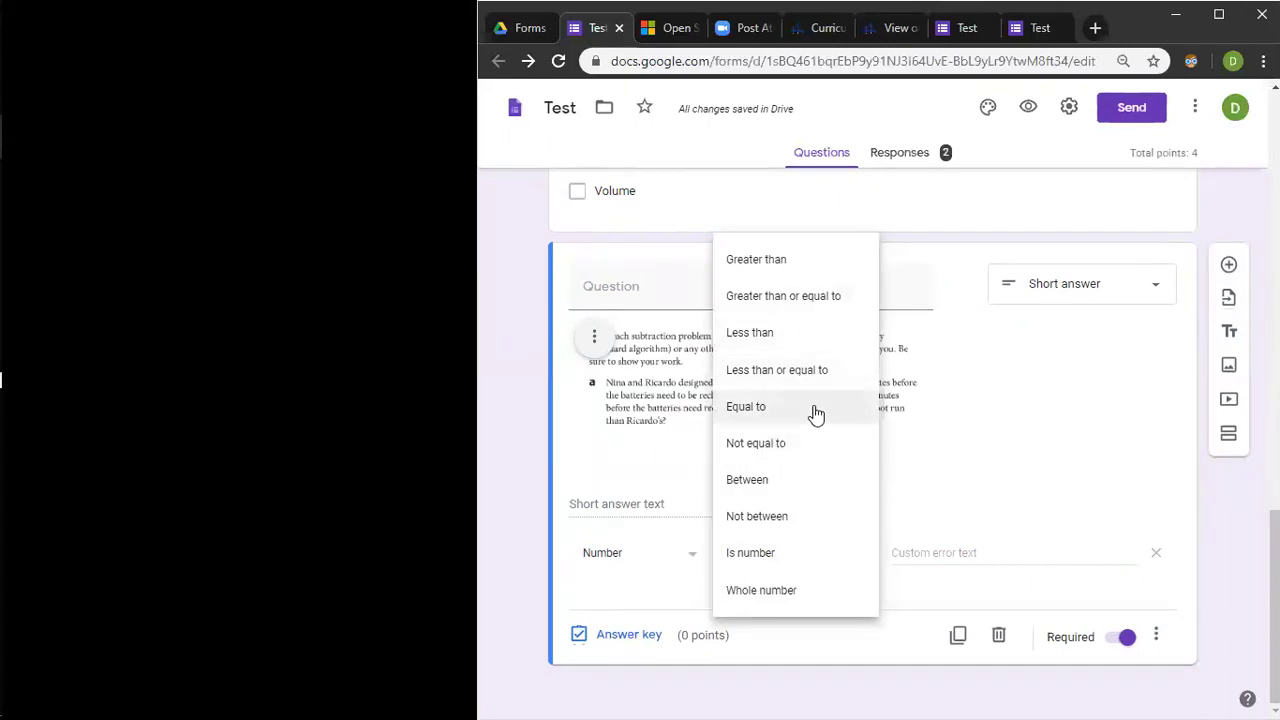
key(Down)
key(Down)
key(Down)
key(Down)
key(Return)
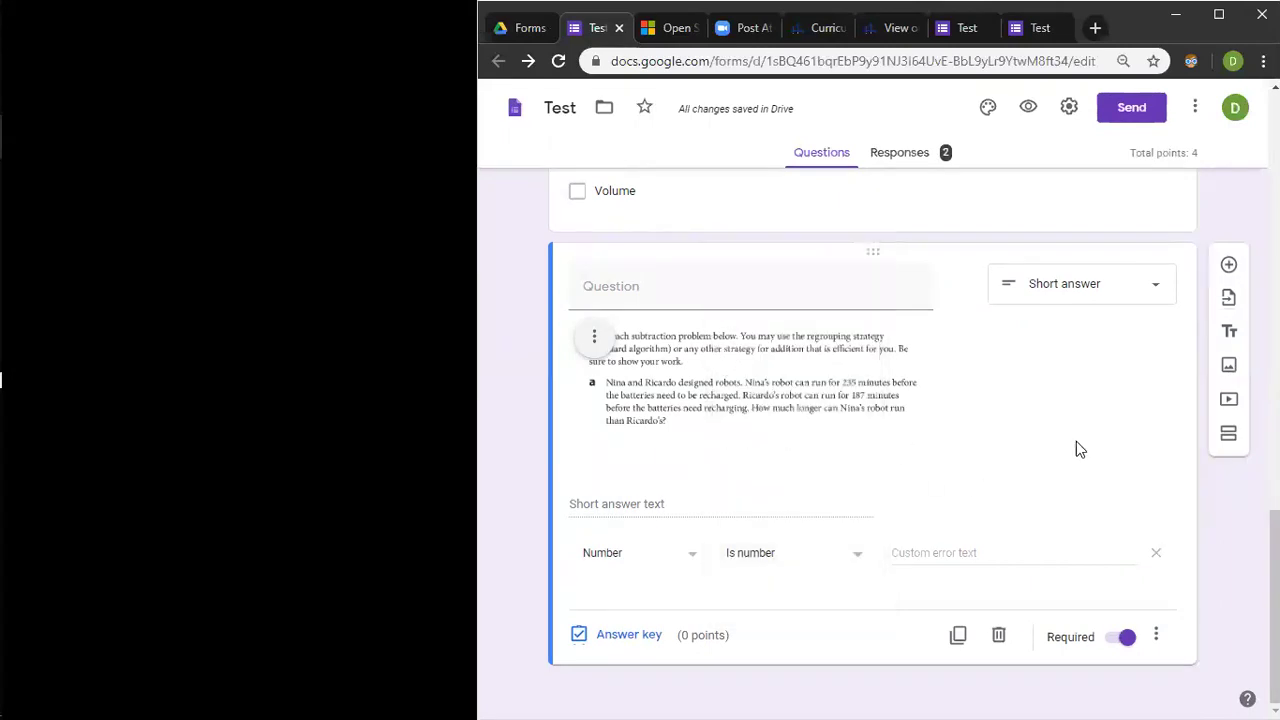
click(775, 556)
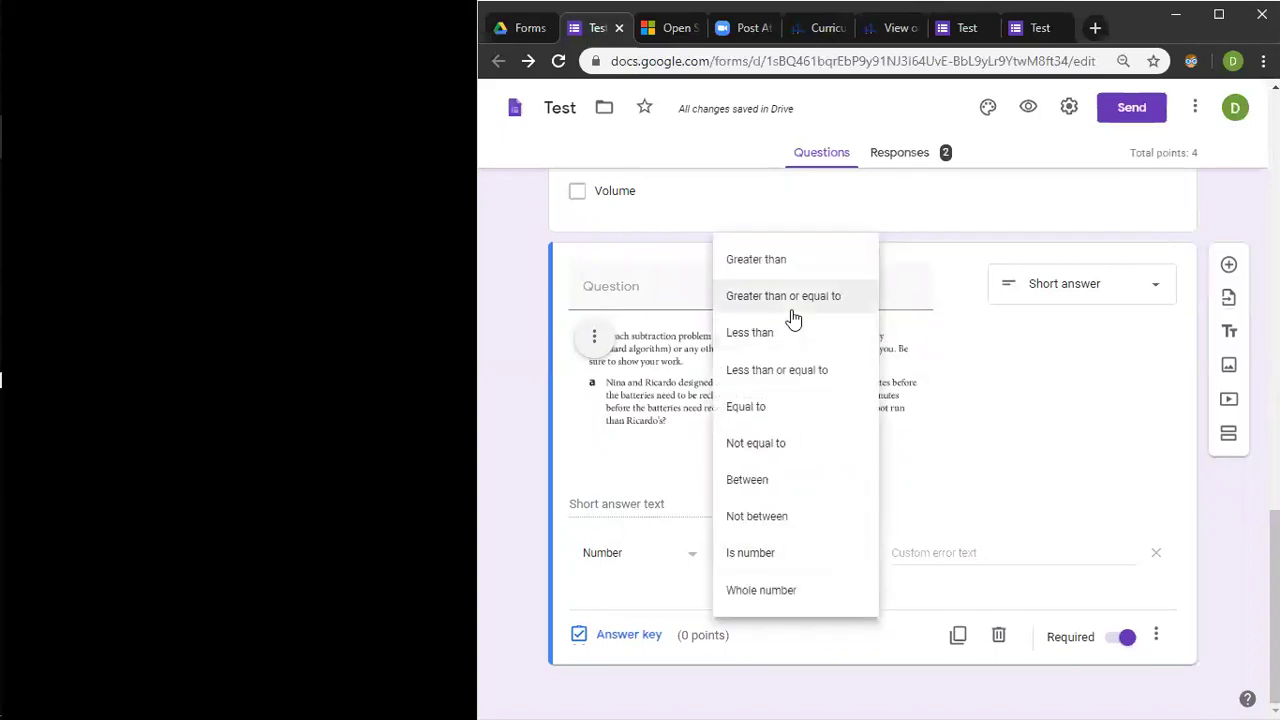
click(792, 262)
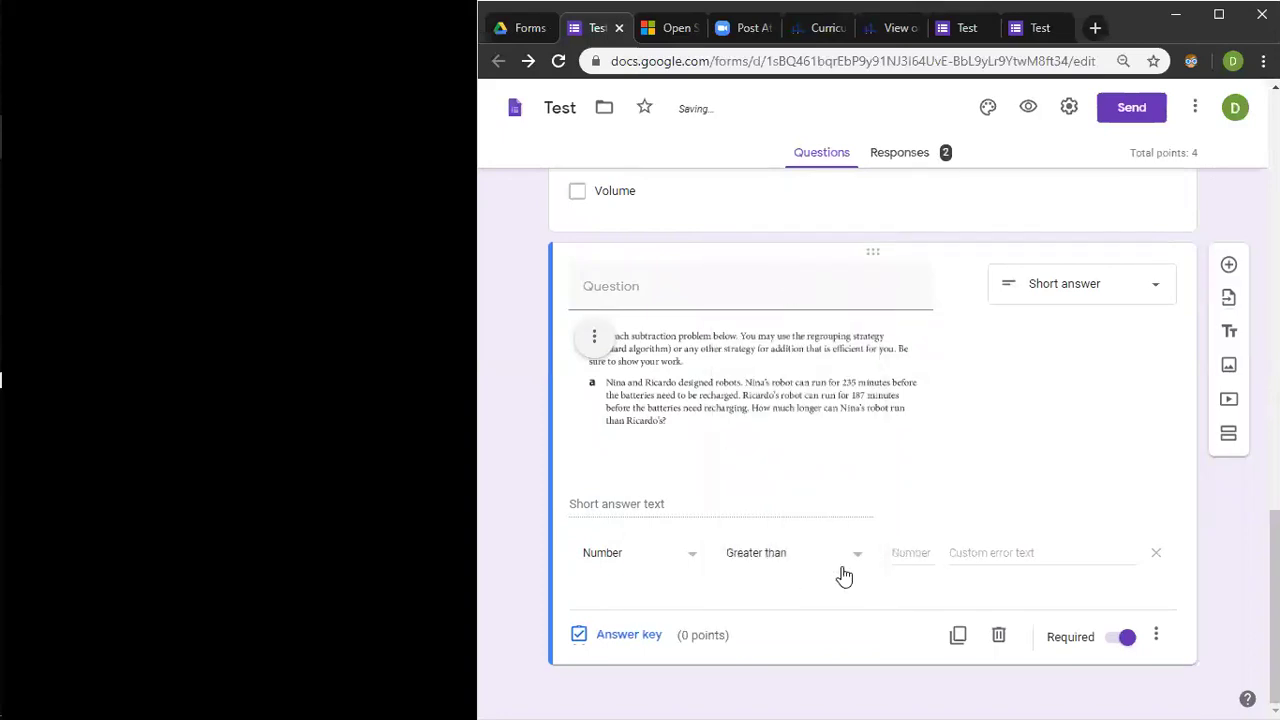
click(834, 564)
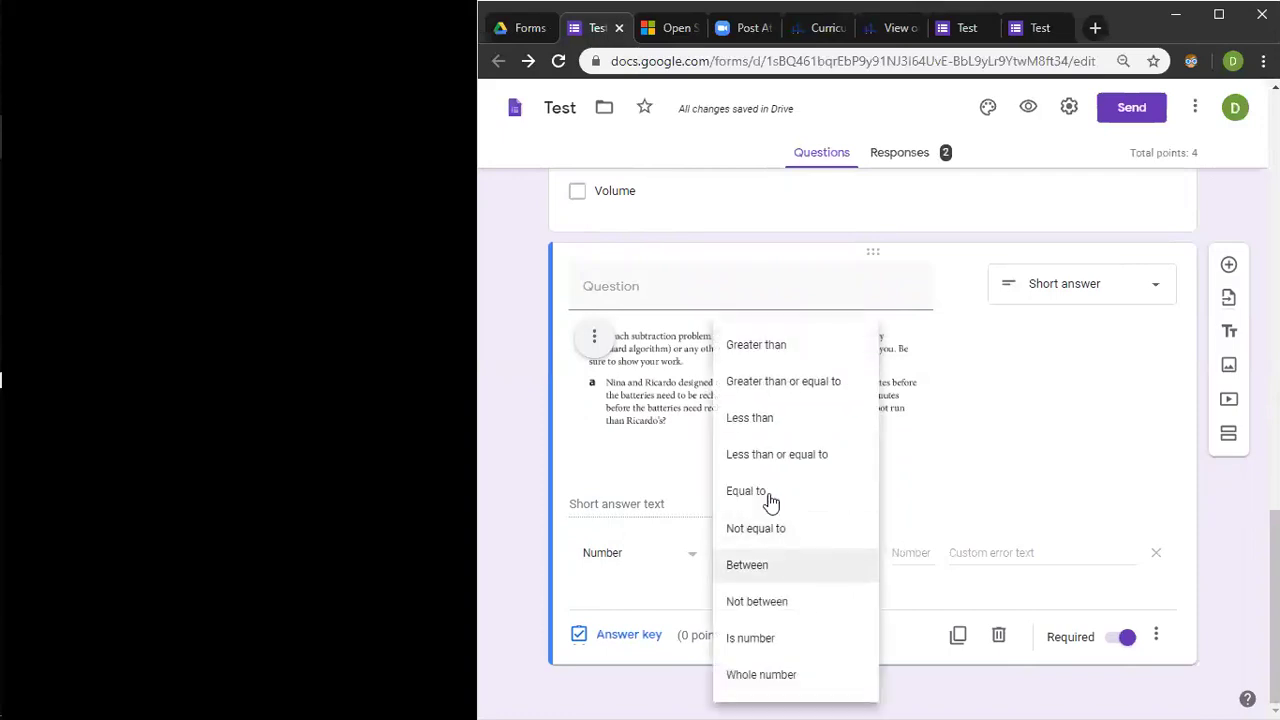
click(770, 638)
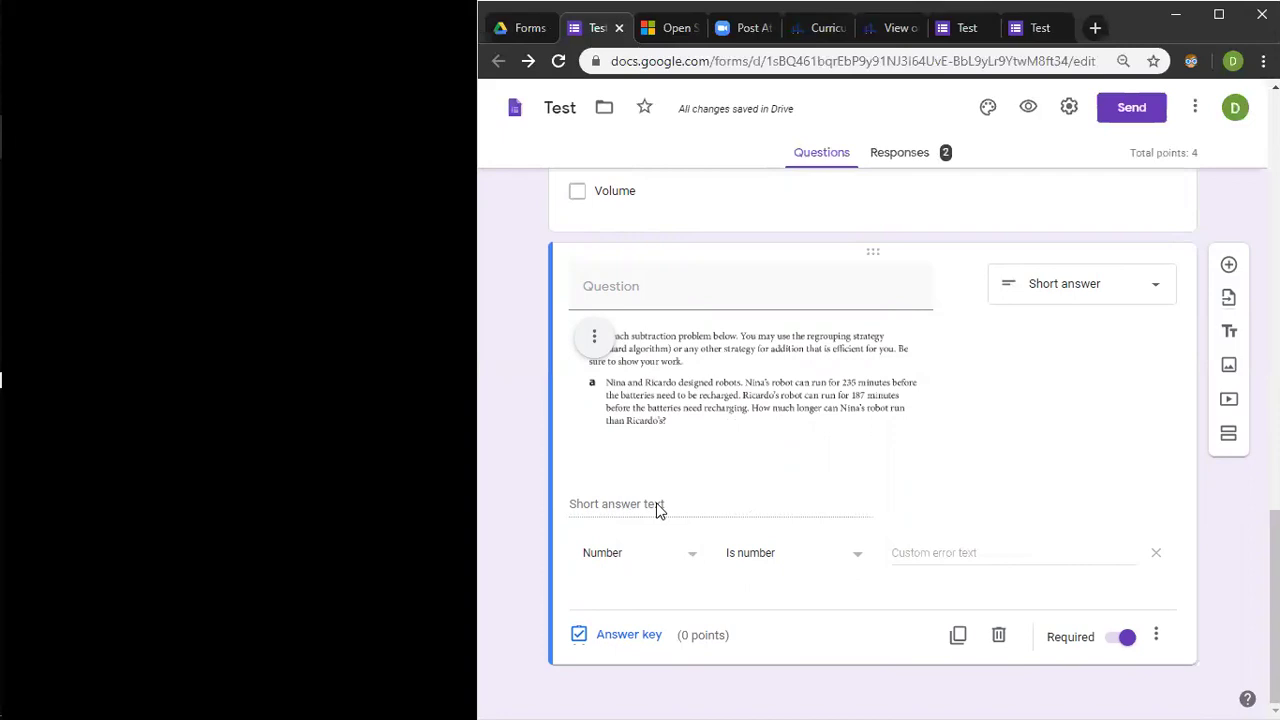
- Add 32 and 42 as correct answers in the robot question's answer key
click(612, 636)
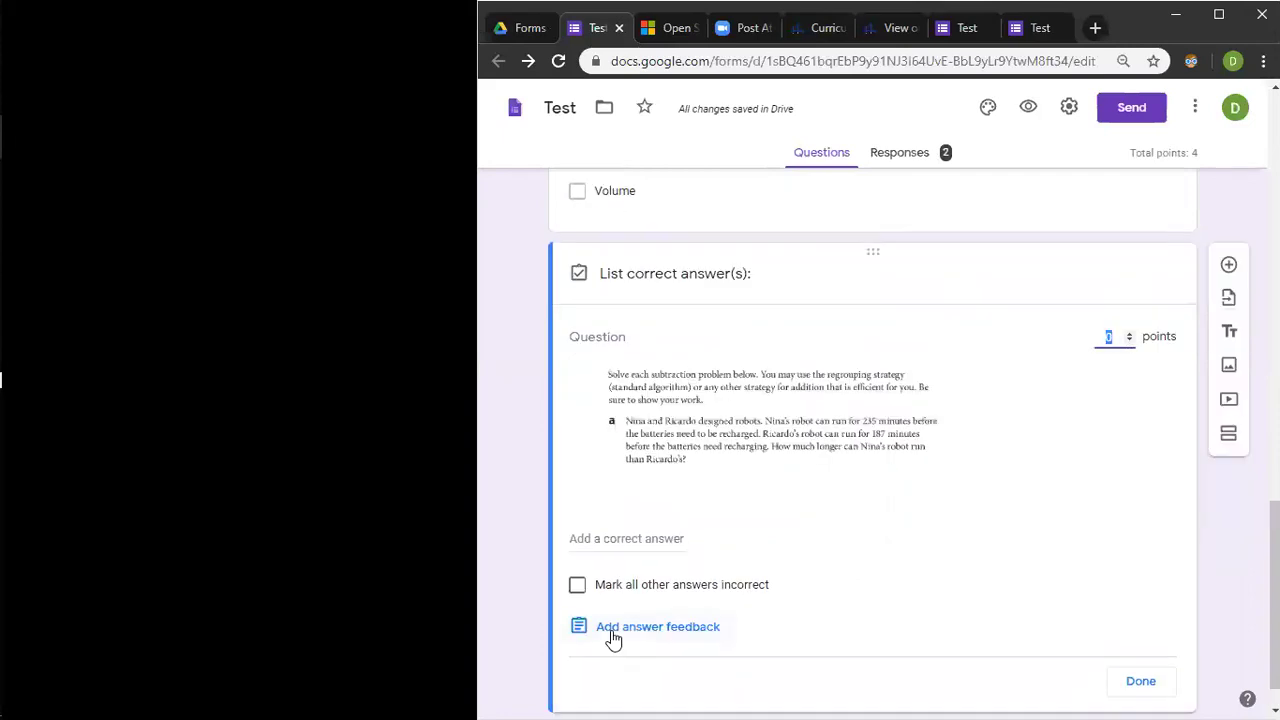
click(651, 539)
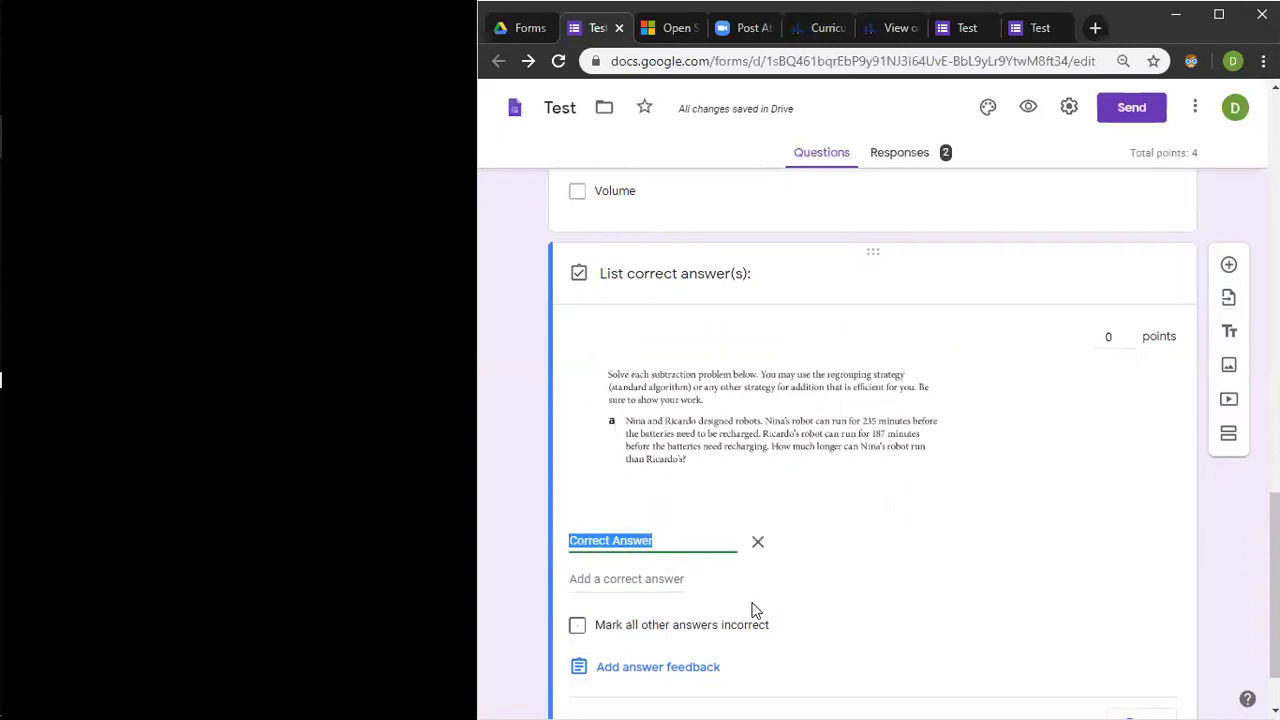
text(32)
click(641, 580)
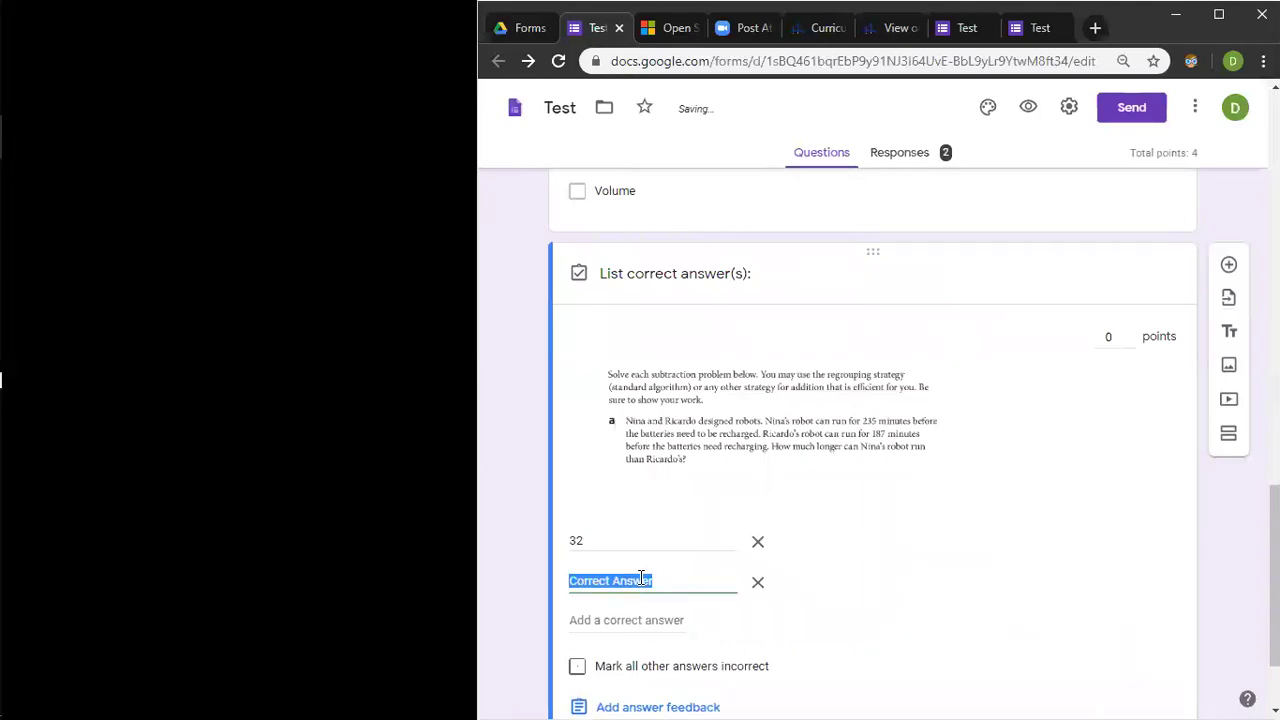
text(42)
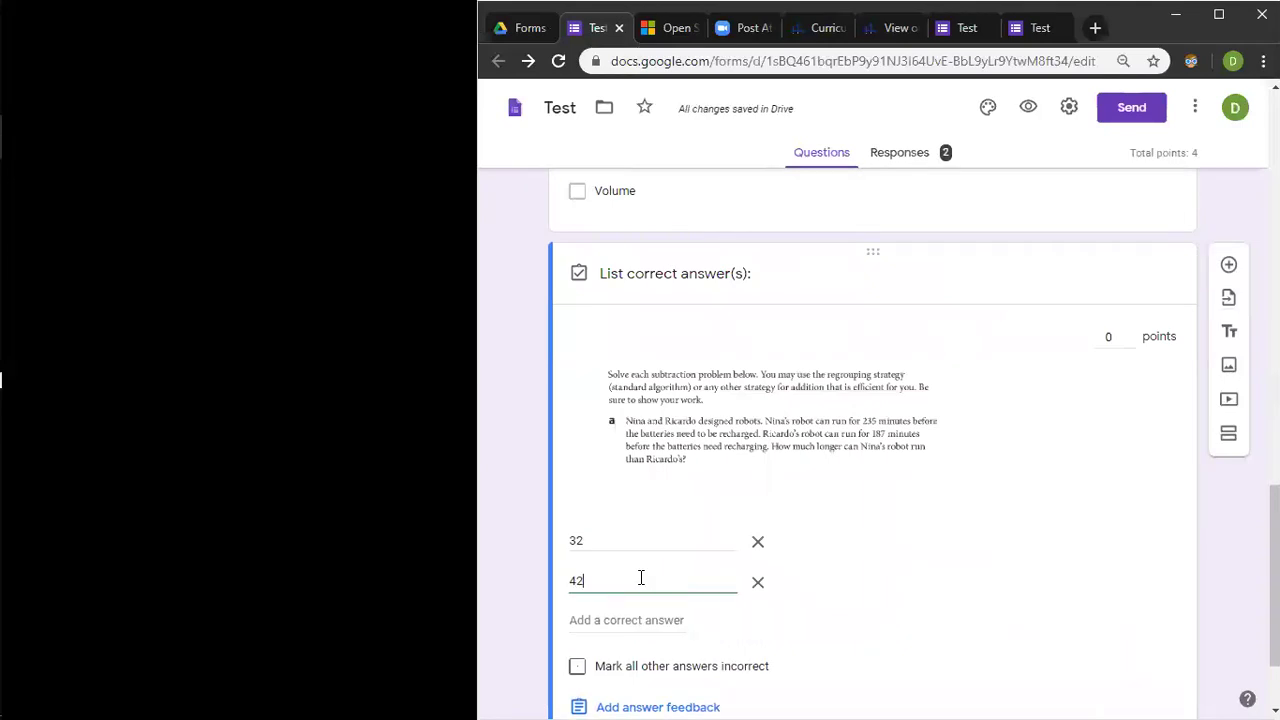
click(967, 586)
- Mark all other answers to the robot question as incorrect and finish its answer key
click(577, 667)
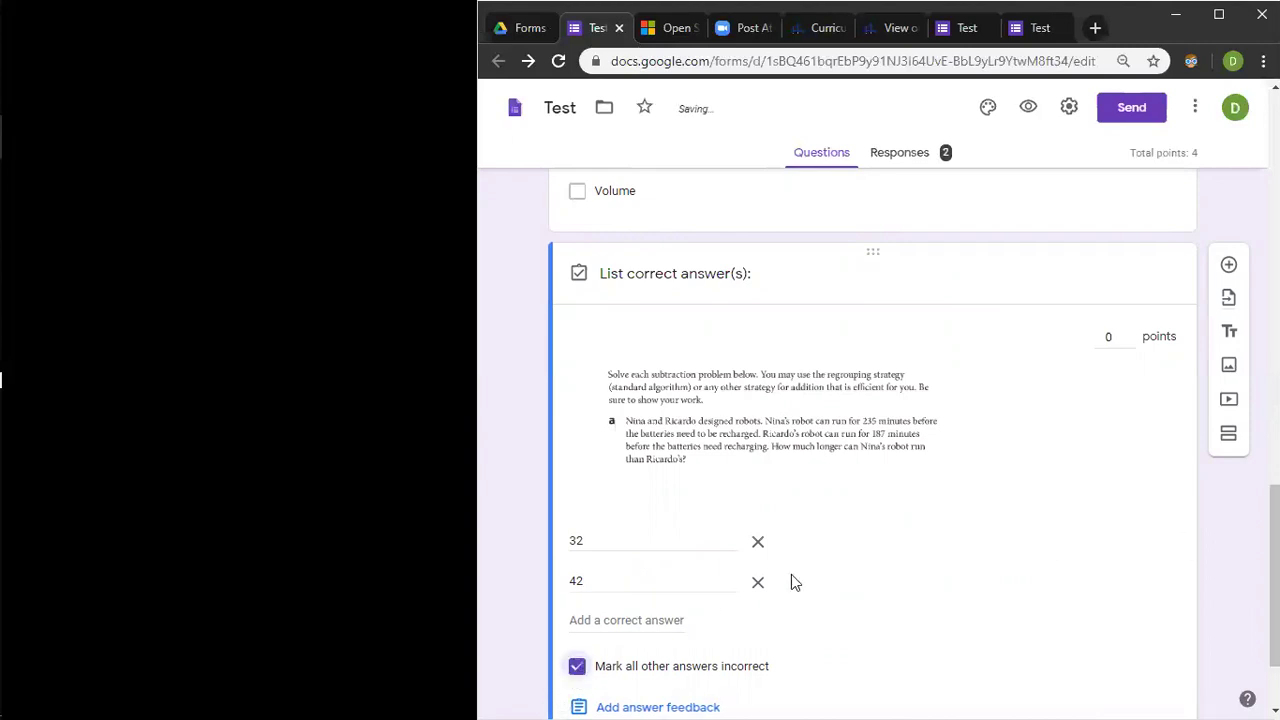
scroll(1274, 600, down, 2)
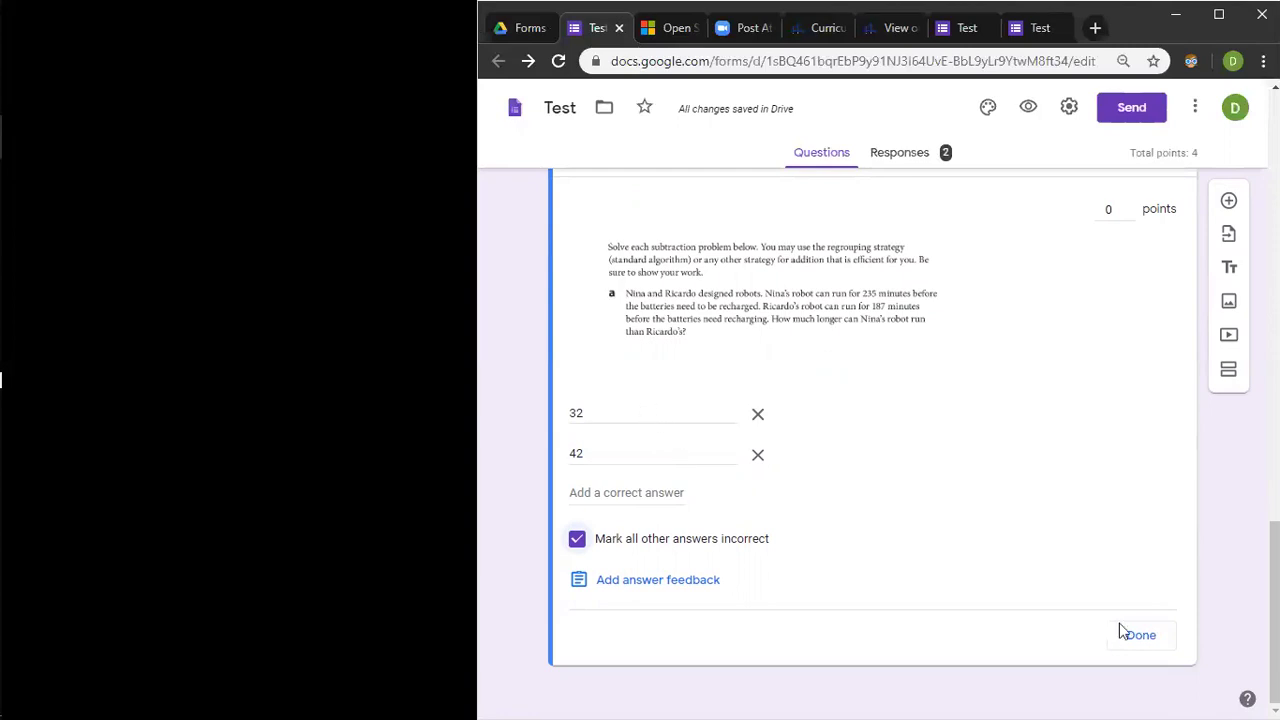
click(1138, 640)
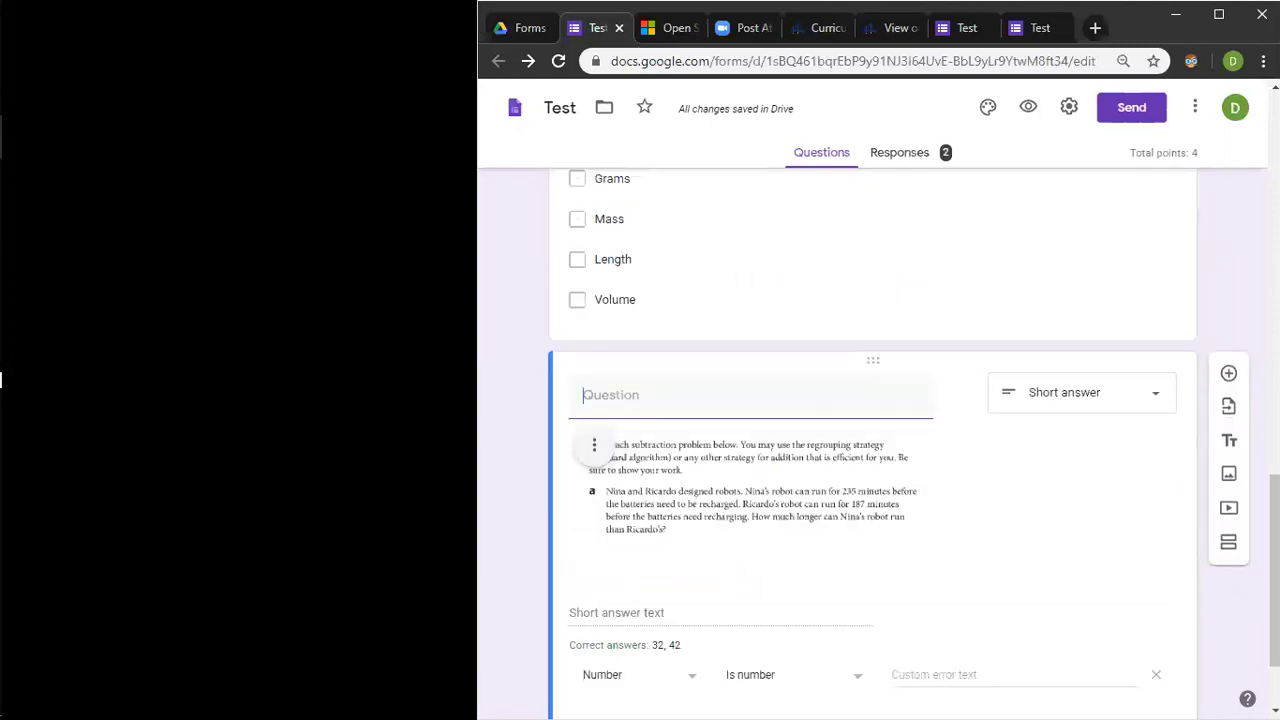
scroll(1228, 440, down, 1)
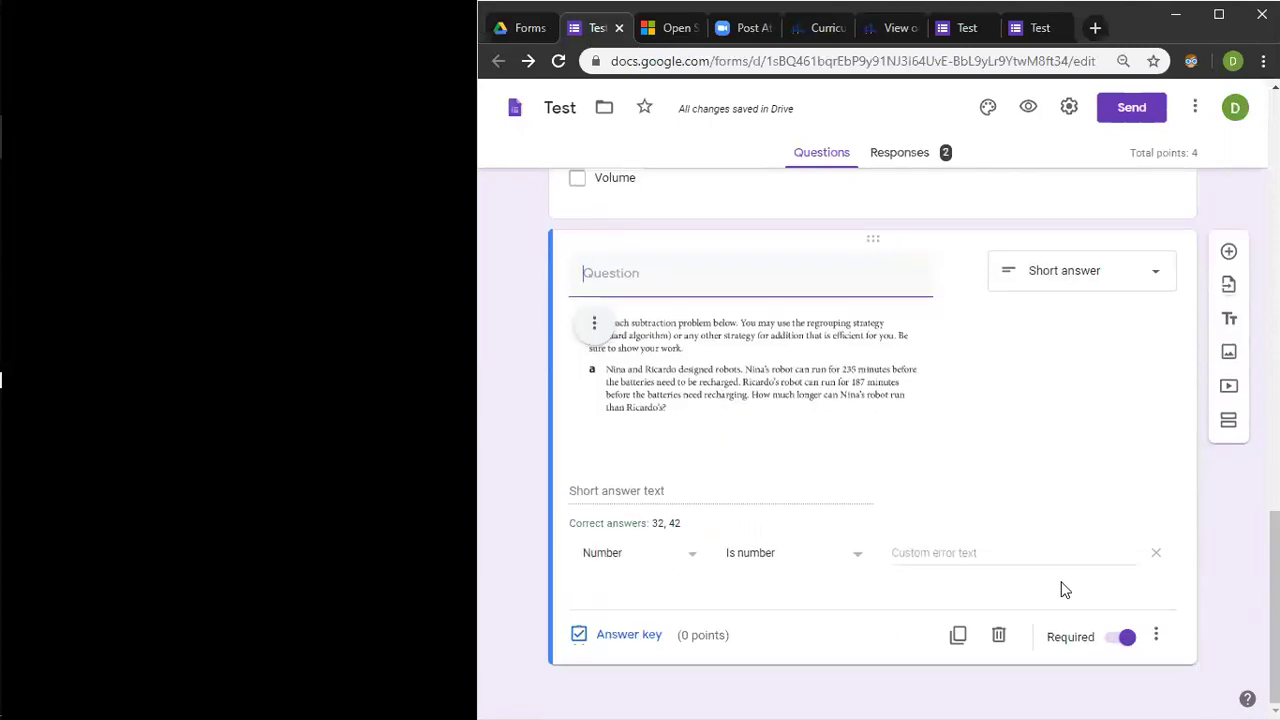